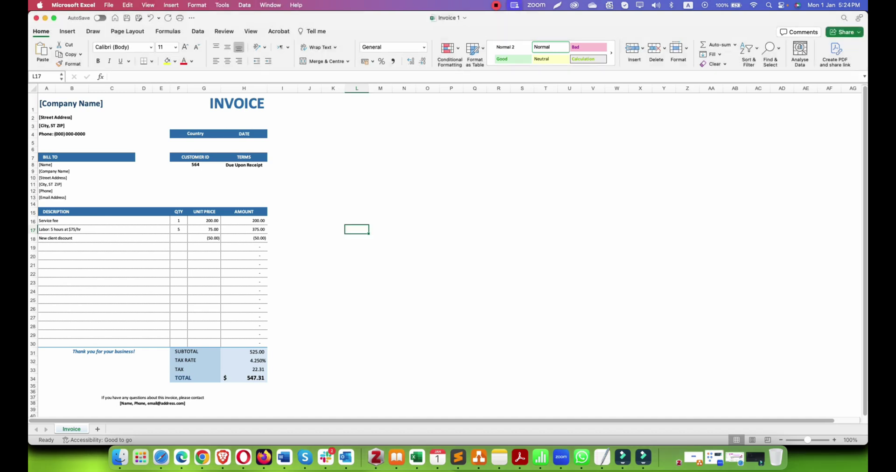
Step: Clear the DATE heading beside Country in cell H4 of the invoice and save the workbook
left_click(238, 134)
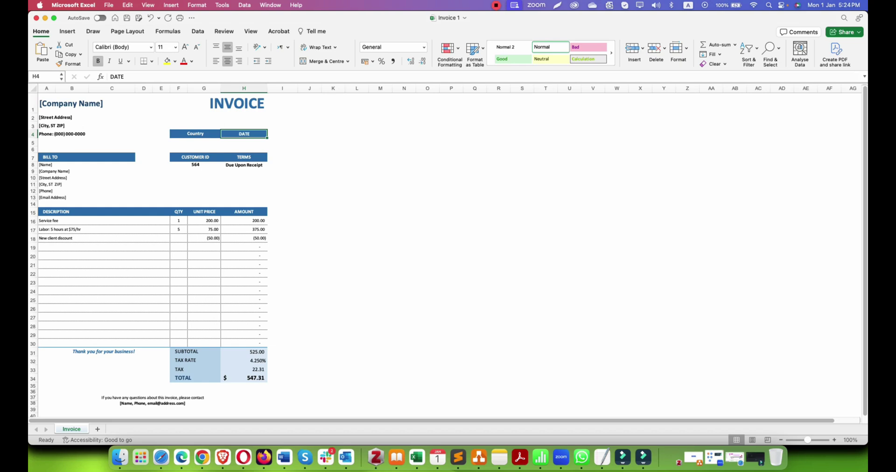
scroll(444, 251, "up", 3)
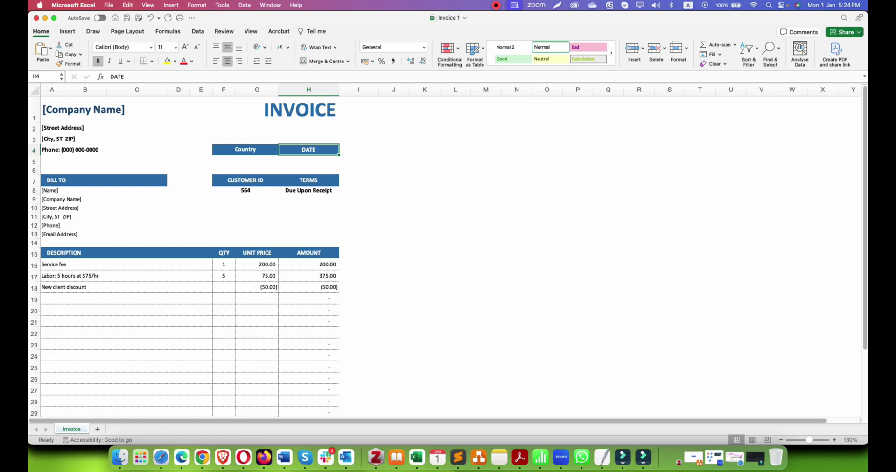
left_click(245, 150)
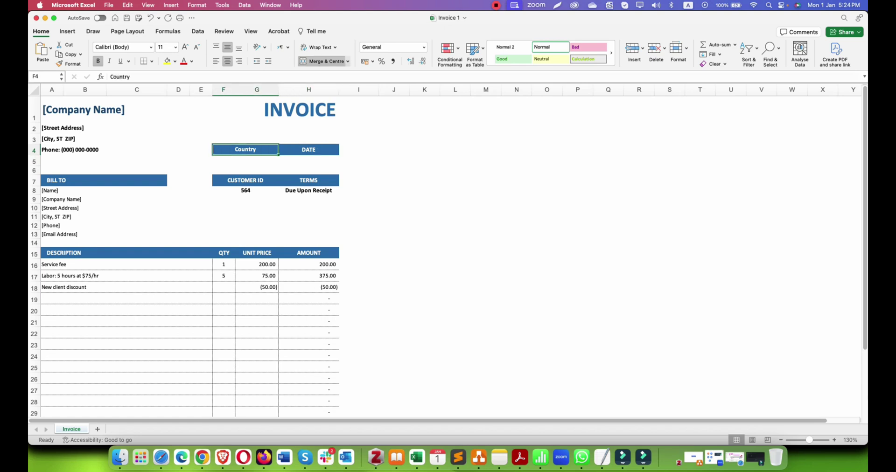
left_click(309, 149)
key("Delete")
left_click(359, 190)
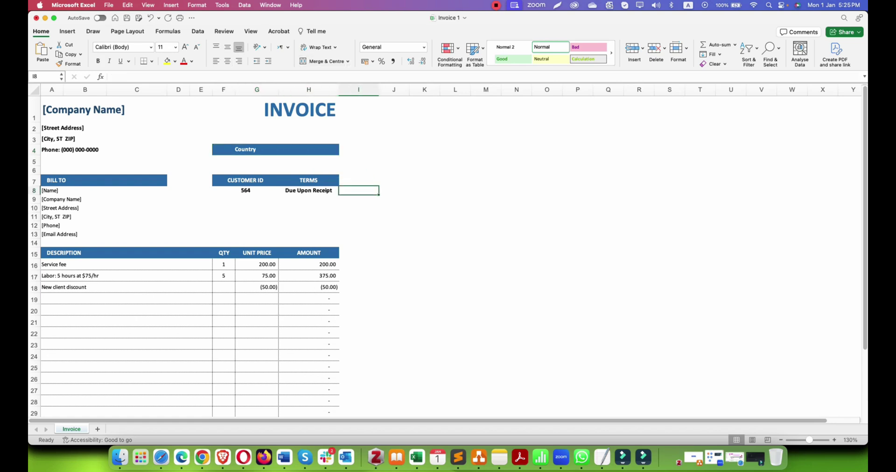
key("super+s")
Step: Switch to Finder and quit the running Adobe Acrobat, discarding changes to the open invoice form
left_click(120, 458)
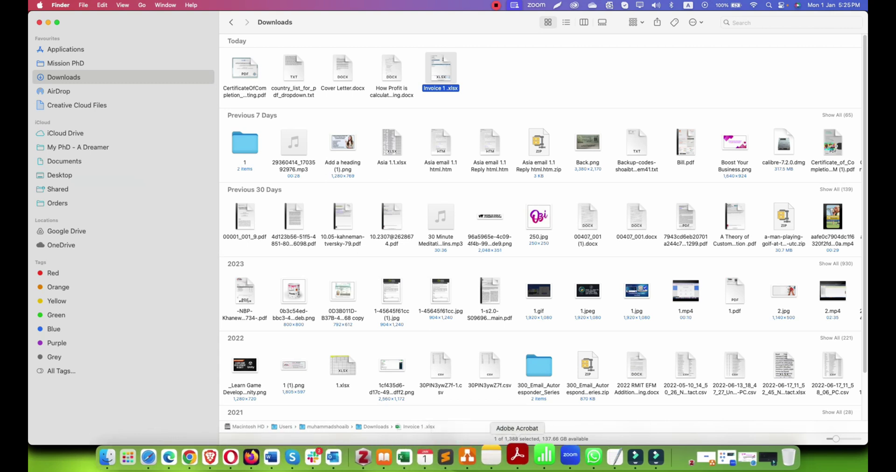
right_click(519, 455)
left_click(541, 375)
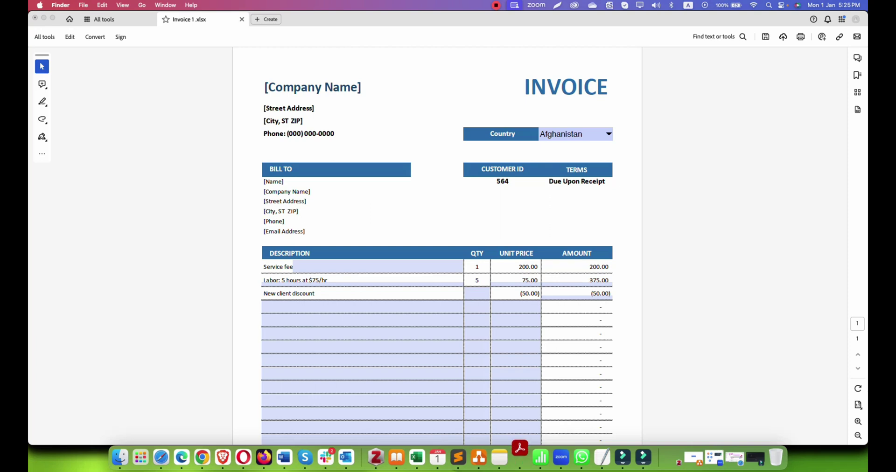
key("super+d")
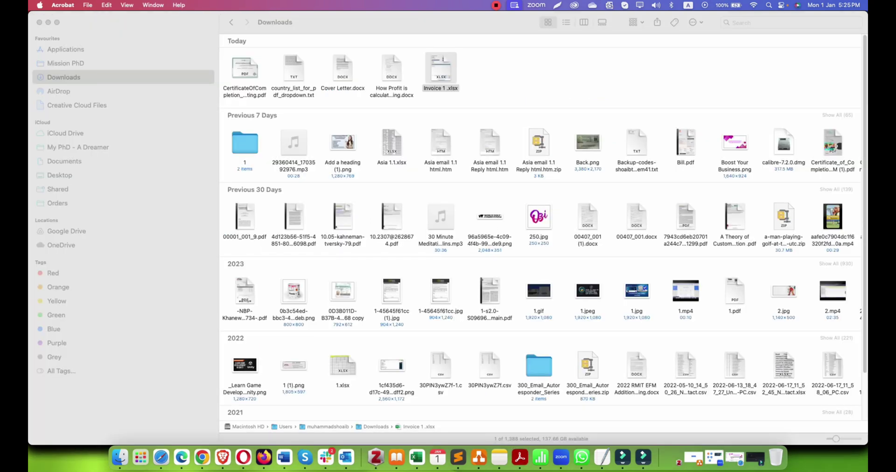
left_click(519, 457)
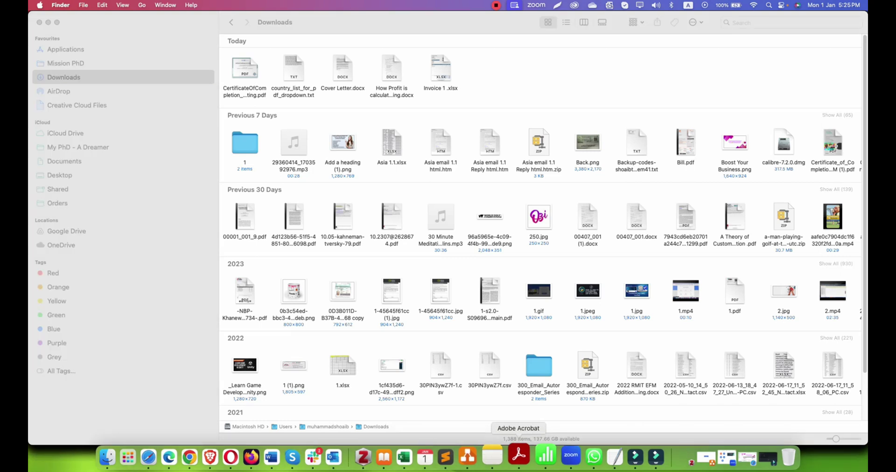
right_click(520, 457)
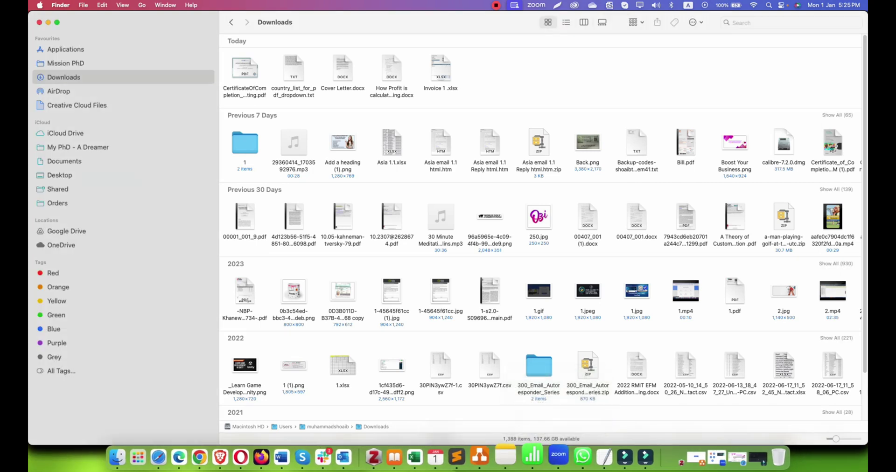
Step: Search the installed applications for "adobe" and launch Adobe Acrobat
left_click(151, 455)
type("adobe")
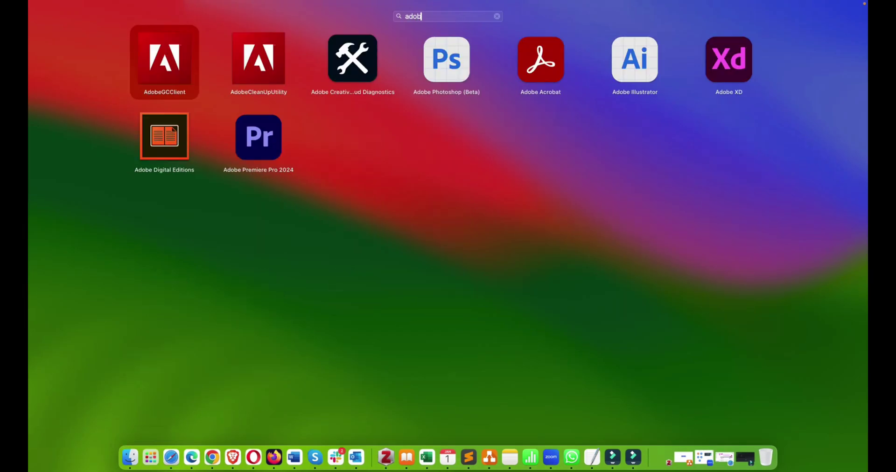
key("Right")
key("Right")
key("Right")
key("Right")
key("Return")
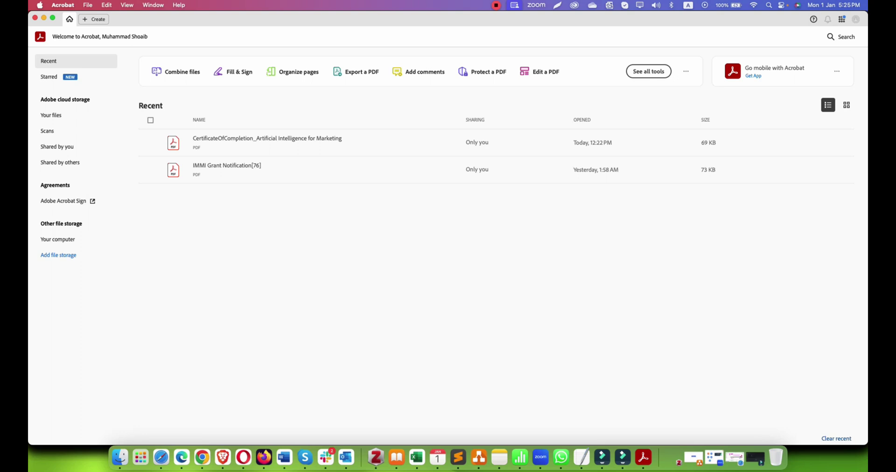
Step: Browse all the available tools and open Prepare a form
left_click(649, 71)
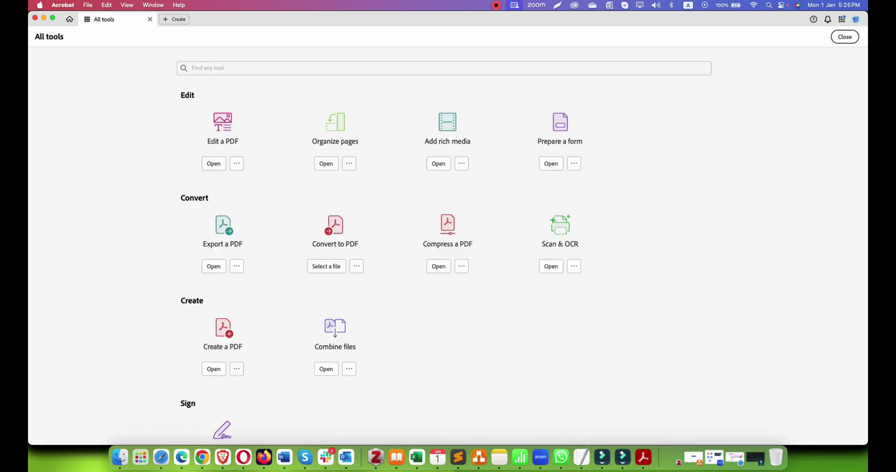
scroll(448, 252, "down", 10)
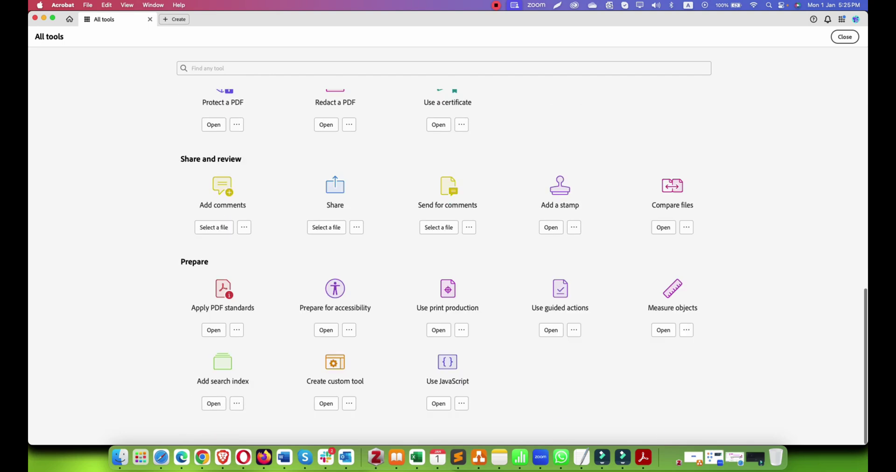
scroll(448, 252, "up", 8)
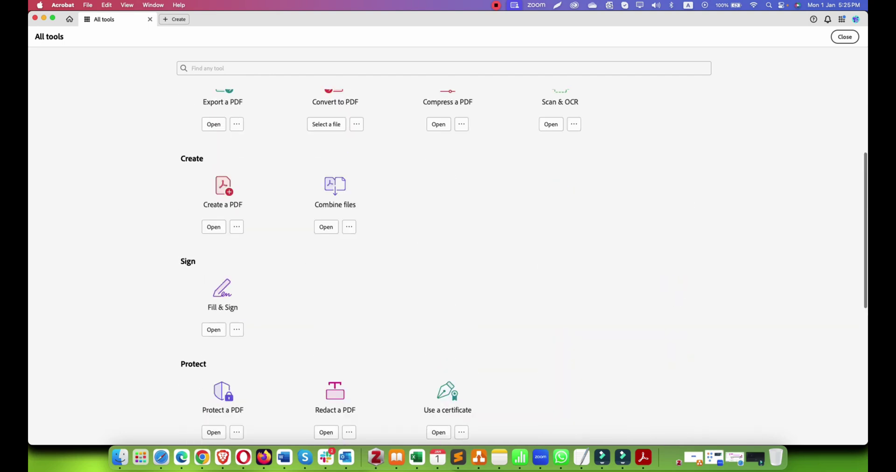
scroll(448, 252, "up", 2)
scroll(448, 252, "up", 2)
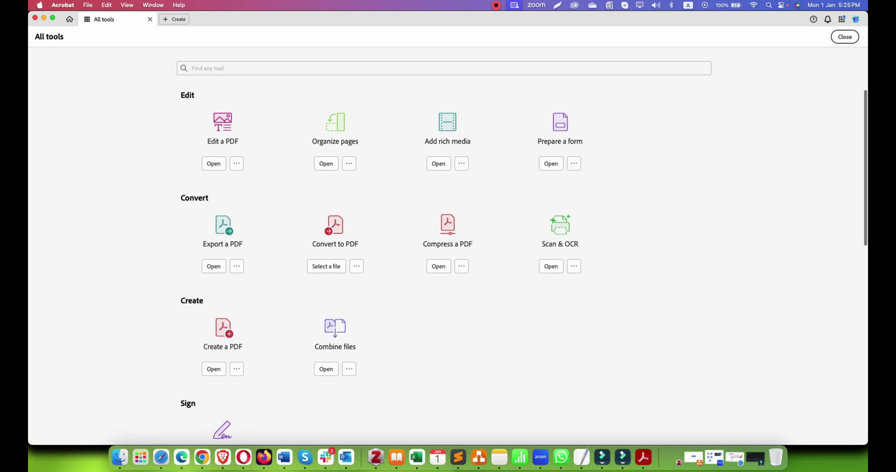
left_click(551, 164)
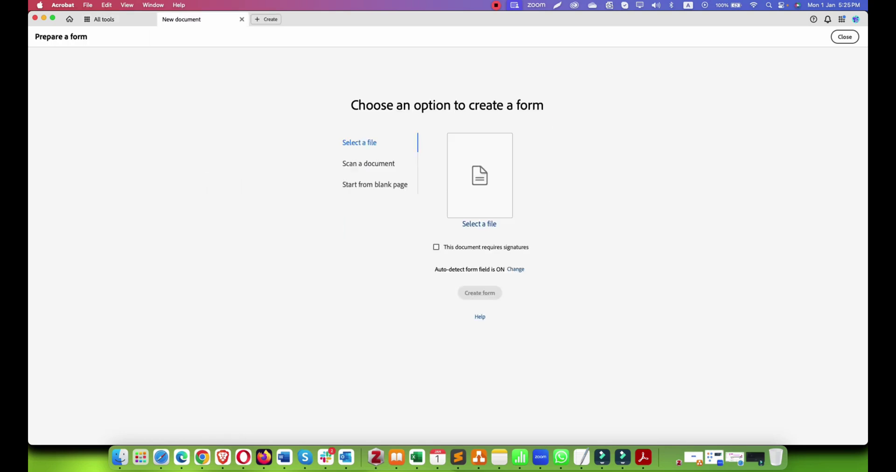
Step: Create a form from the Invoice 1 .xlsx file in Downloads with automatic field detection left on
left_click(474, 191)
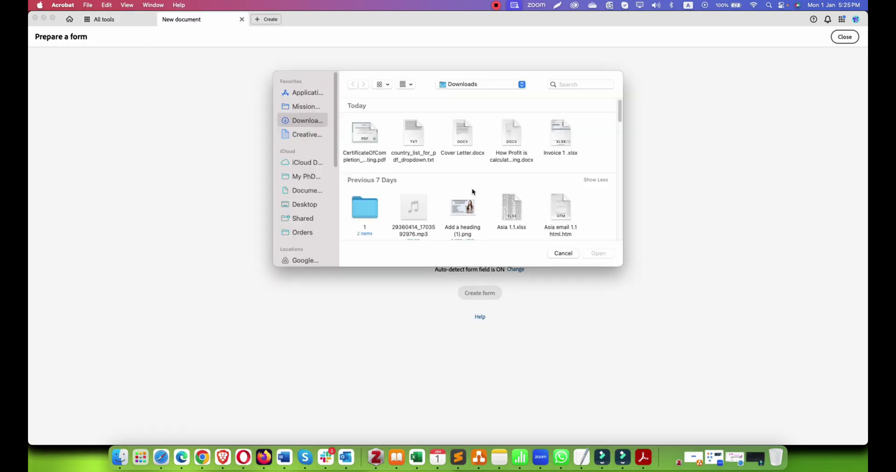
left_click(562, 122)
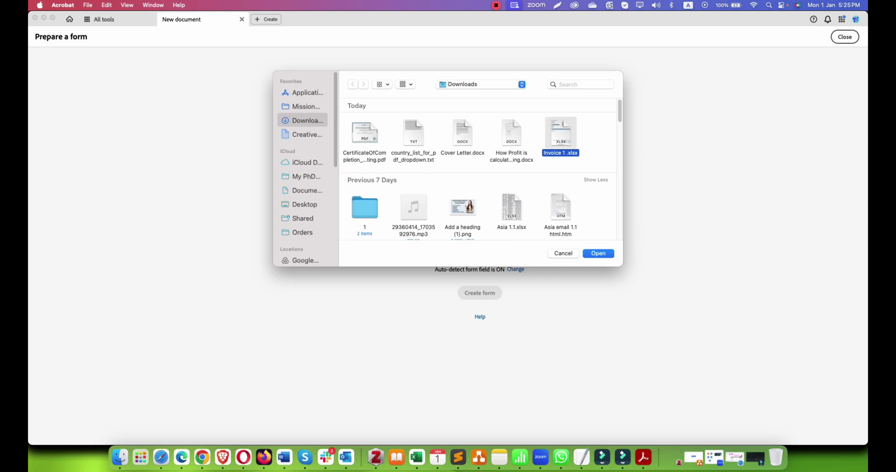
key("Return")
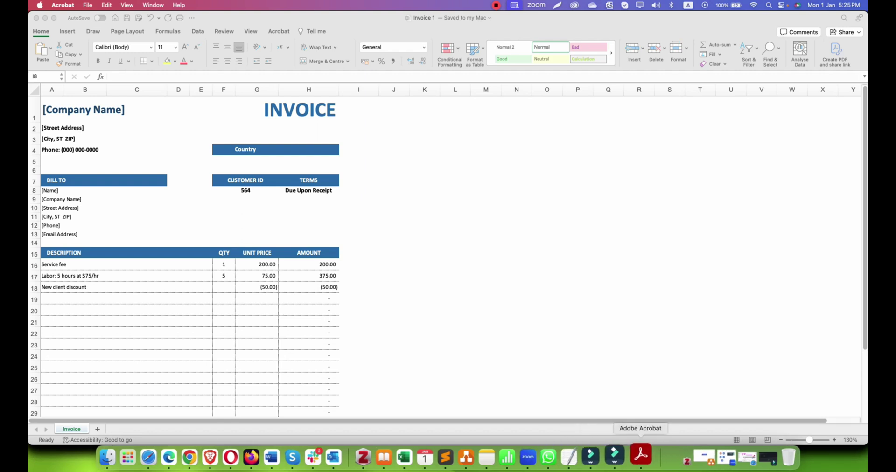
left_click(642, 457)
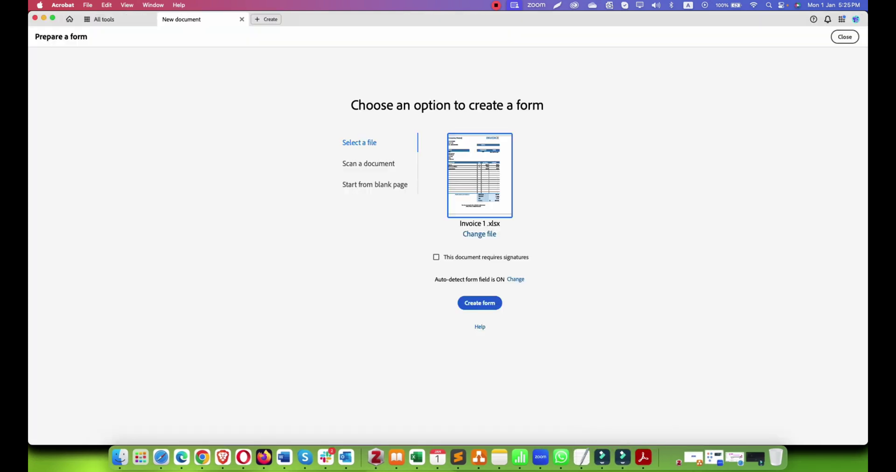
left_click(480, 302)
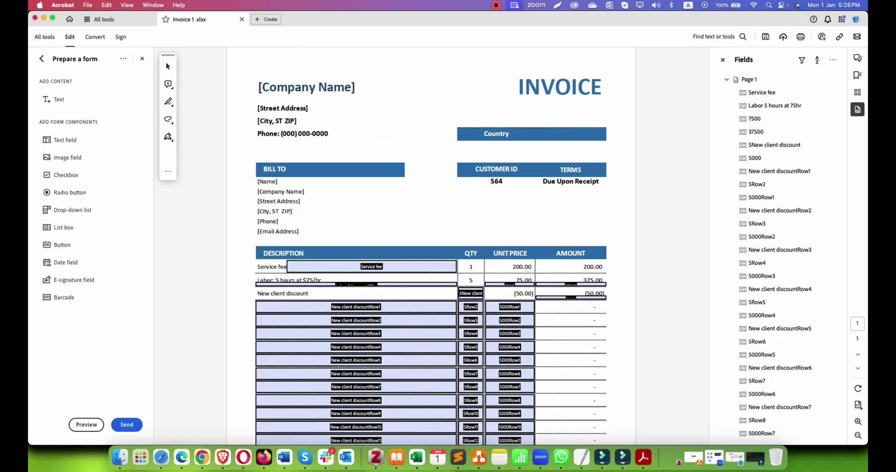
Step: Select all the automatically detected form fields in the invoice table and delete them
scroll(431, 246, "down", 3)
left_click_drag(226, 184, 611, 410)
key("Delete")
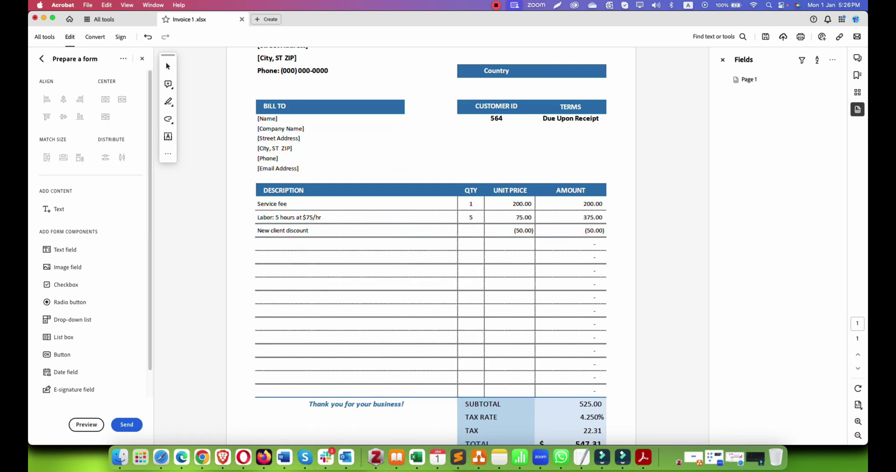
Step: Add a drop-down list field over the empty blue header area beside the Country label
scroll(617, 415, "up", 3)
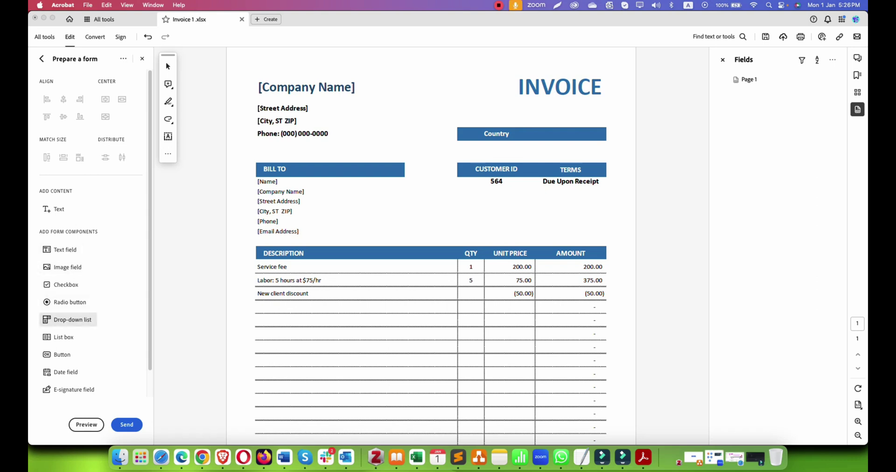
left_click(70, 320)
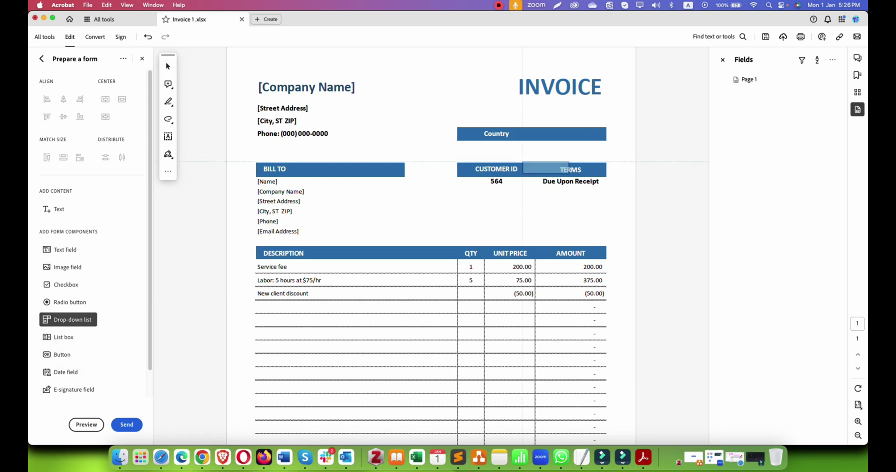
left_click_drag(527, 127, 607, 140)
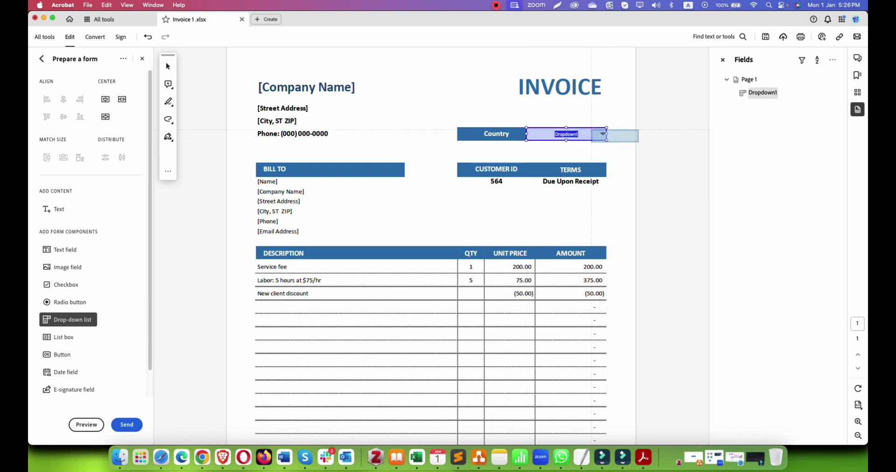
Step: View the item options in the Country drop-down field's properties and close them
right_click(580, 126)
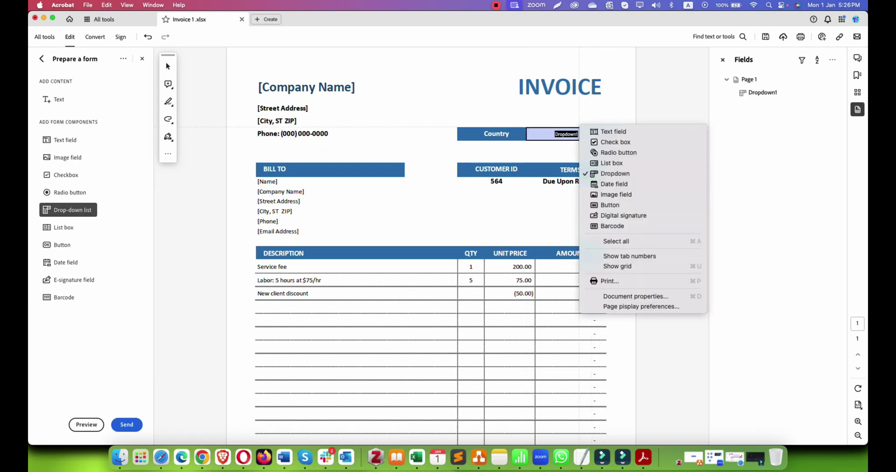
right_click(543, 131)
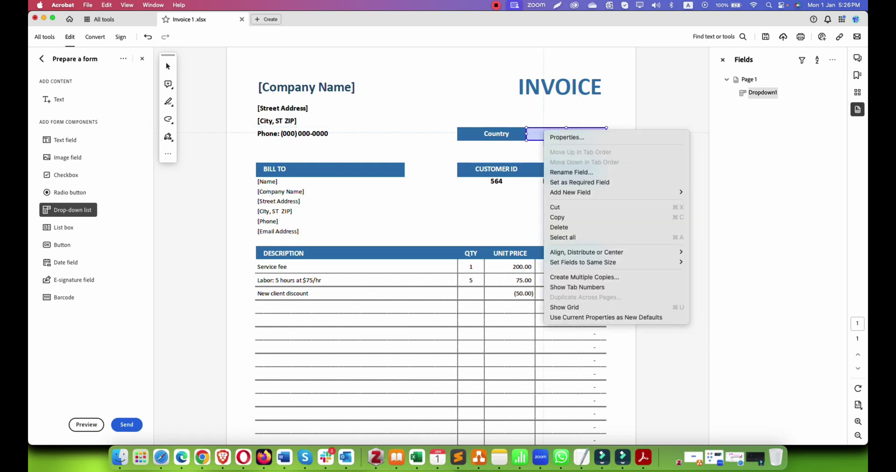
left_click(567, 137)
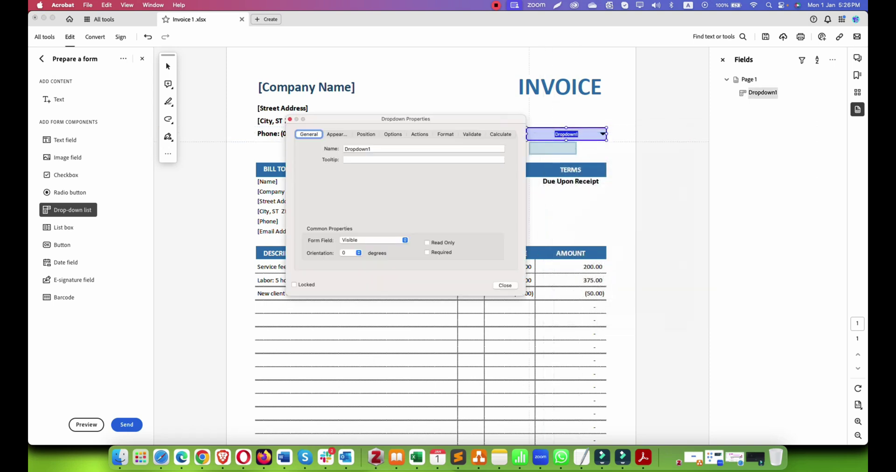
left_click(393, 134)
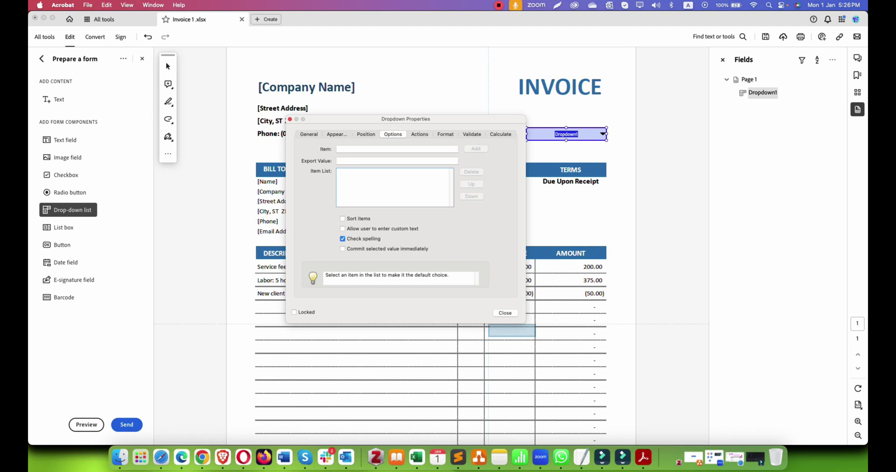
left_click(505, 313)
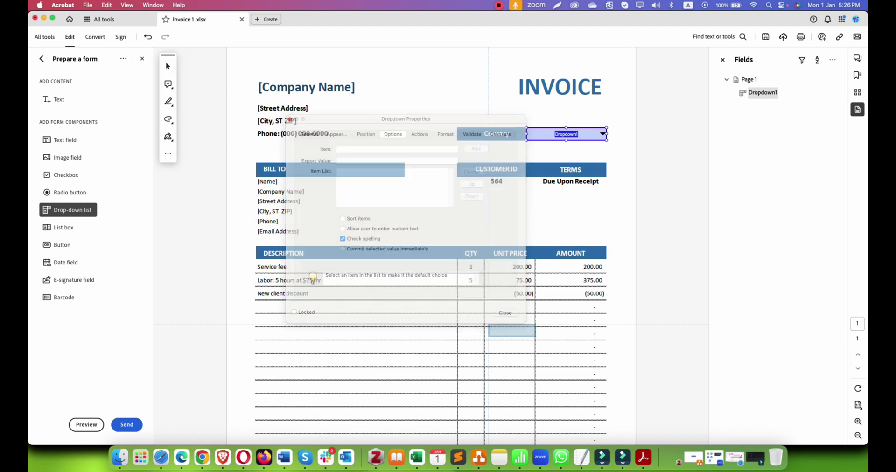
key("Escape")
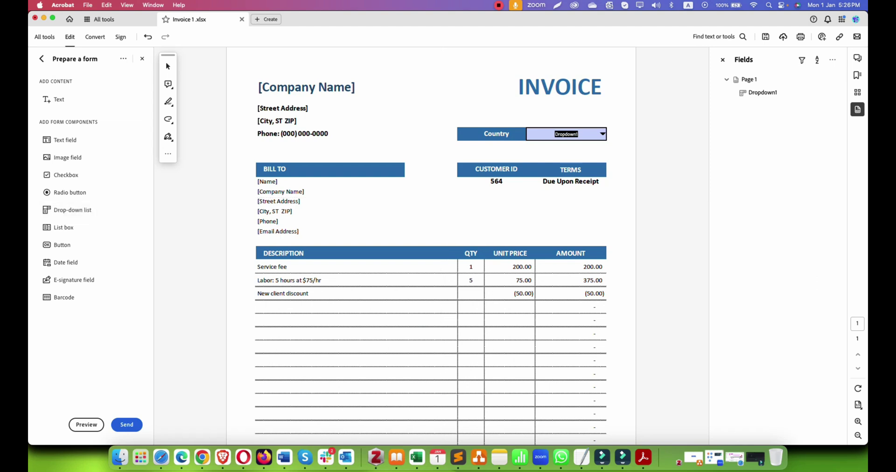
Step: Rename the drop-down field beside the Country label to countrylist
right_click(578, 134)
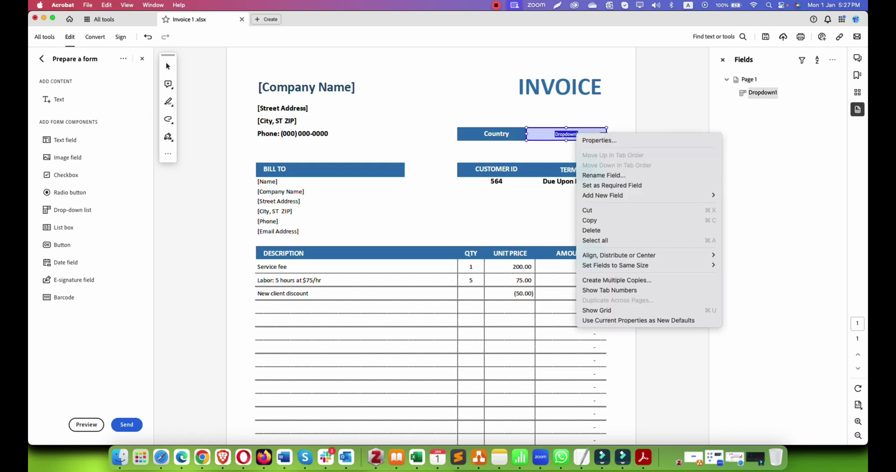
left_click(600, 141)
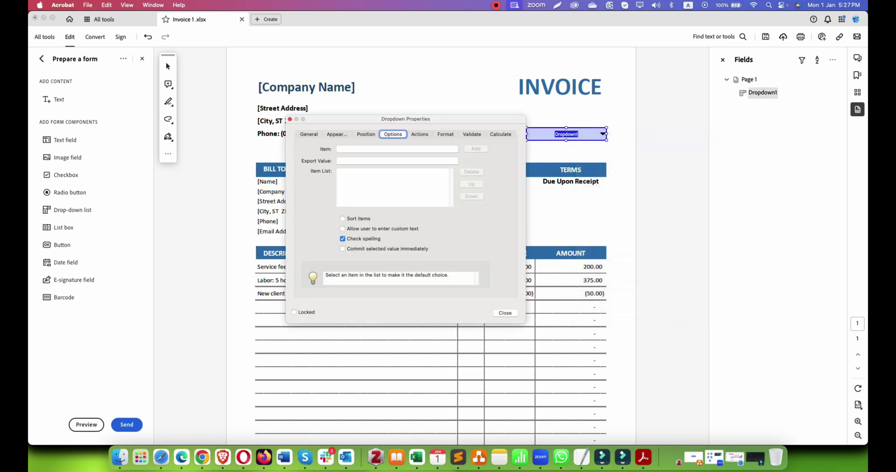
left_click(308, 134)
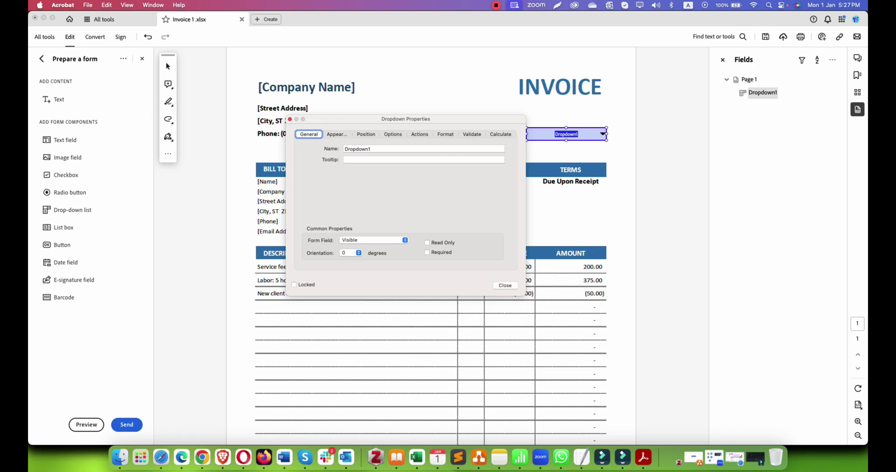
type("count")
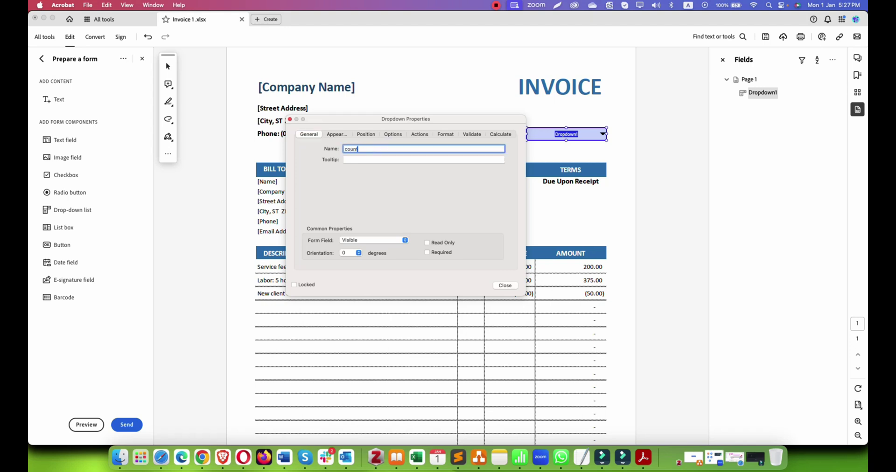
type("rylist")
key("Return")
key("Escape")
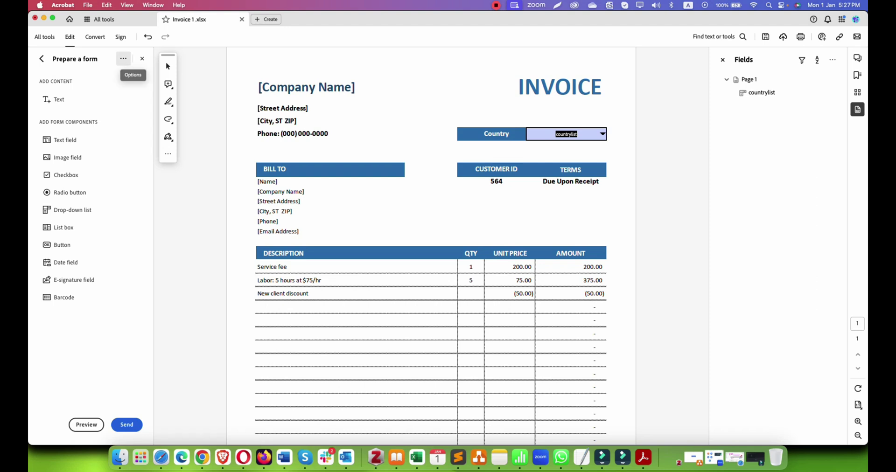
Step: Add a document-level JavaScript named countylist and replace its default code with the array opening "var countrylist = ["
left_click(123, 58)
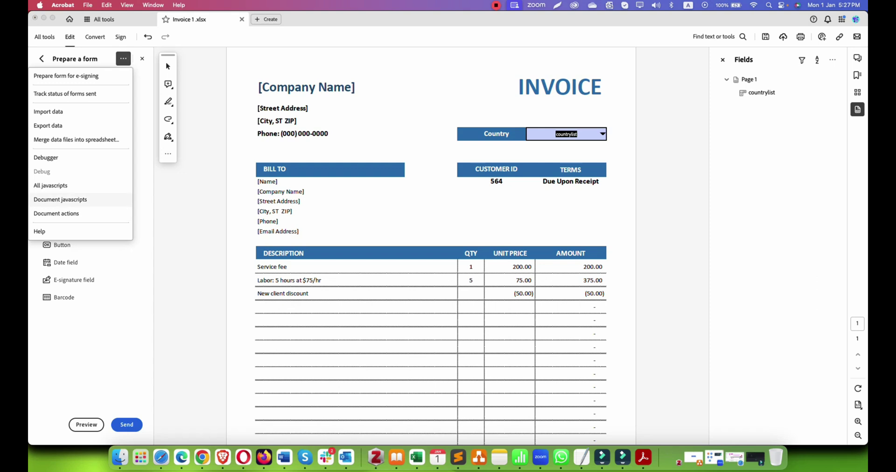
left_click(60, 199)
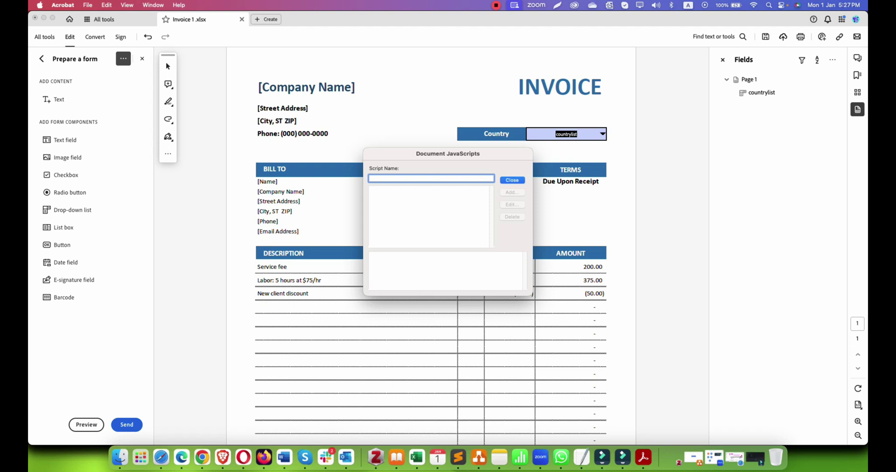
type("countylist")
left_click(512, 192)
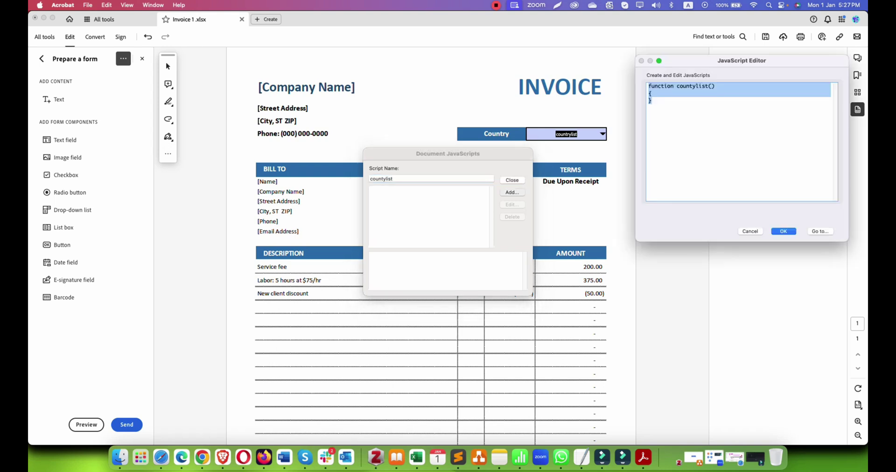
key("BackSpace")
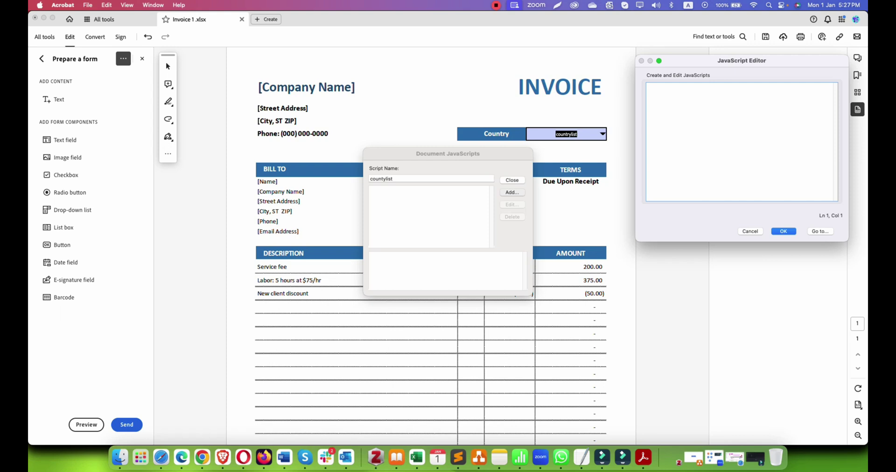
type("va")
type("trylist = [")
Step: Copy the entire country list from country_list_for_pdf_dropdown.txt in TextEdit and return to Acrobat
left_click(581, 458)
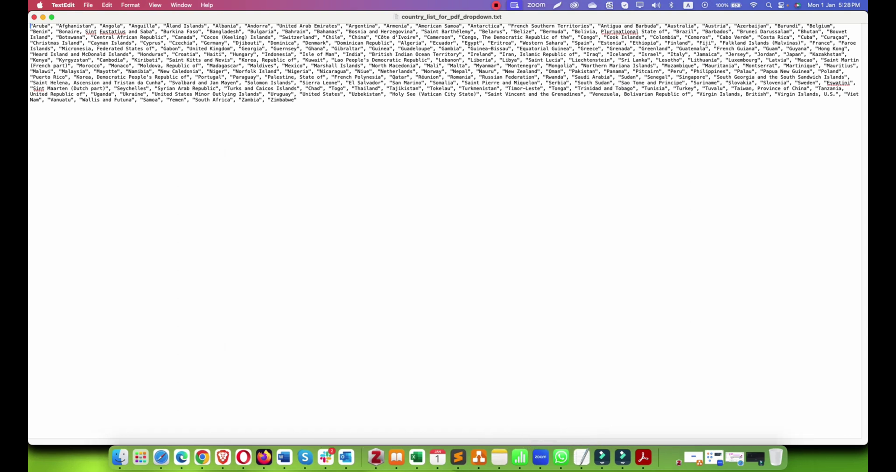
left_click_drag(297, 100, 30, 23)
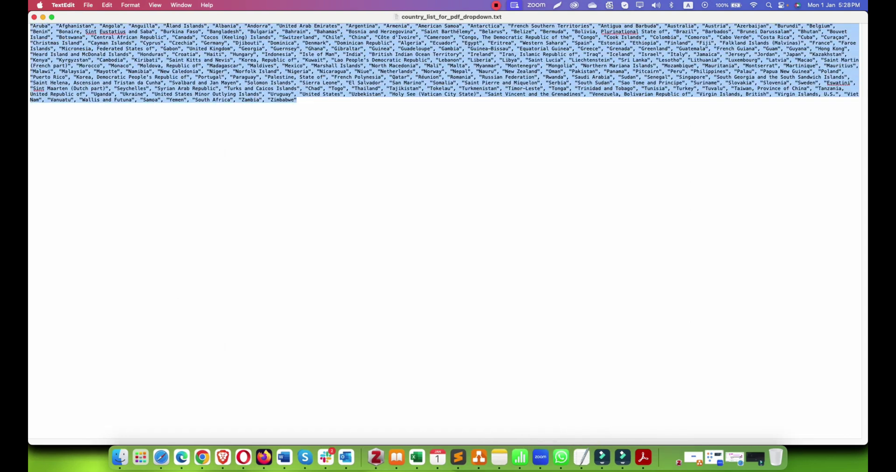
key("super+c")
key("super+Tab")
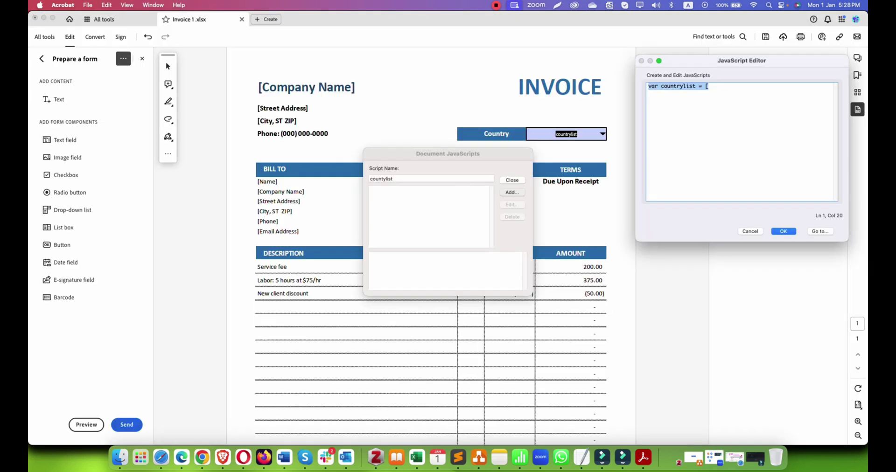
Step: Paste the copied country names after the opening bracket of the array and close the array with "];"
left_click(709, 86)
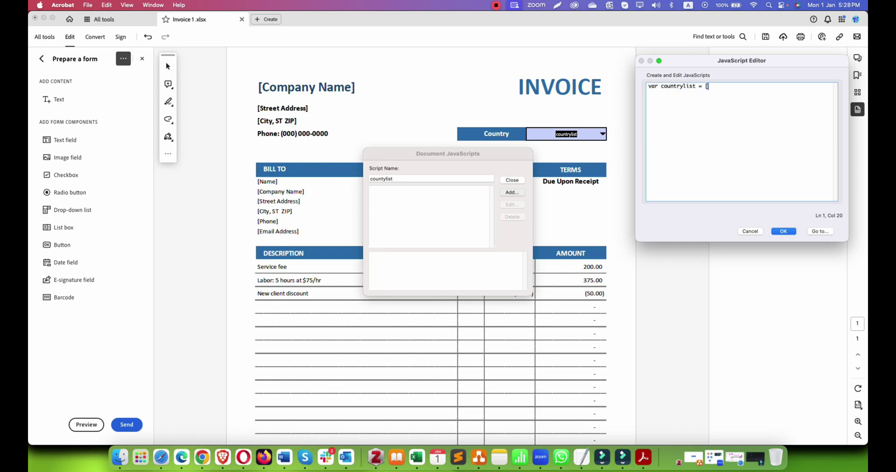
key("super+v")
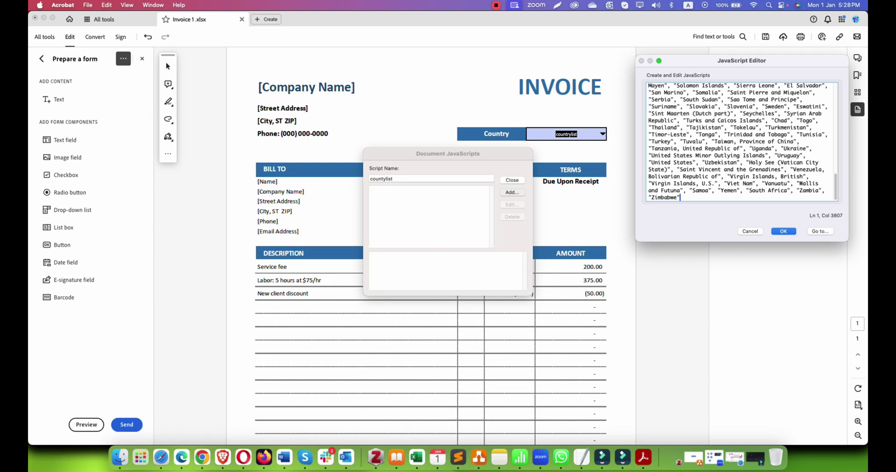
key("Return")
key("Return")
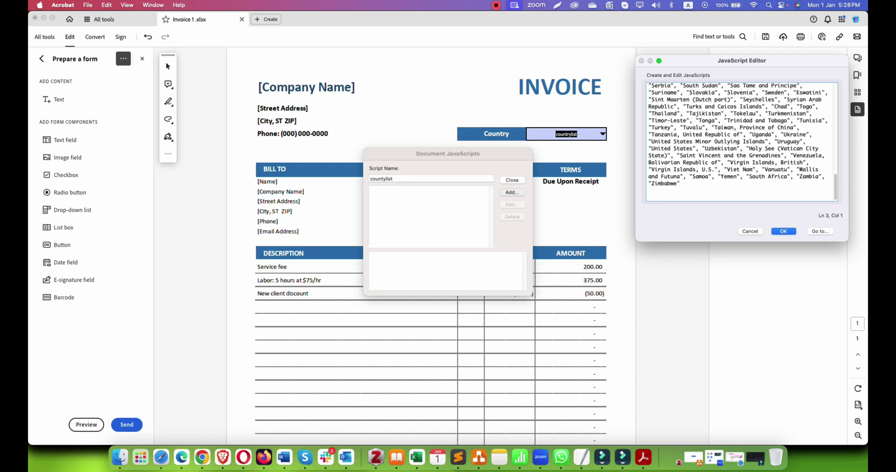
type("];")
key("Return")
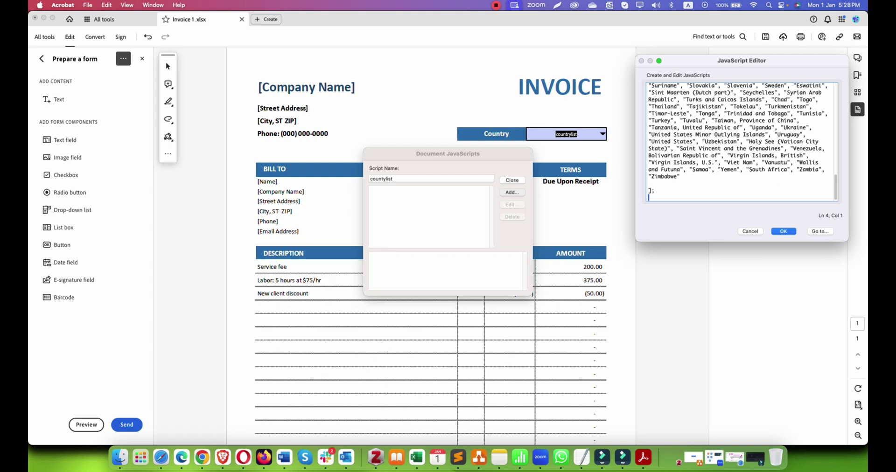
key("Return")
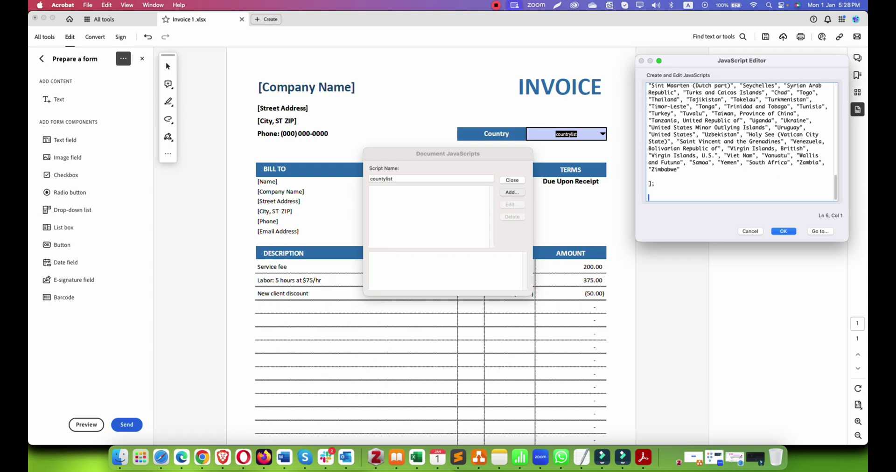
Step: Add the line var field = this.getField("countrylist"); below the array in the script
type("var field = this.getField")
key("BackSpace")
type("(")
type("\"countrylist")
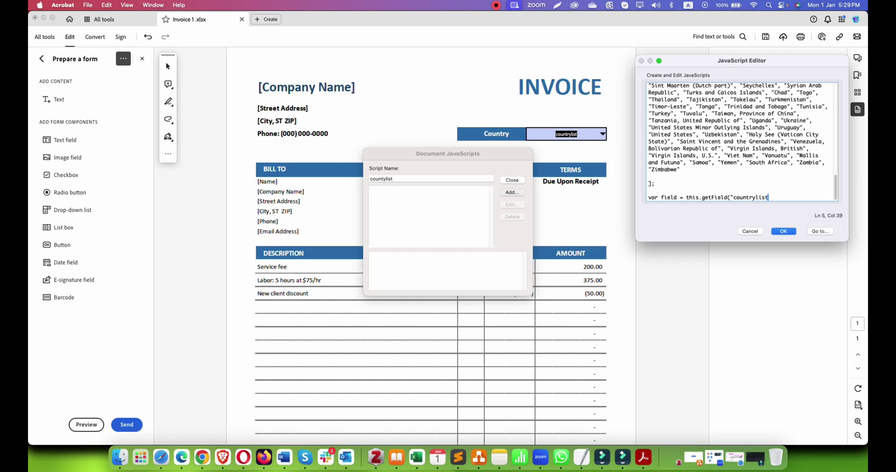
type("\"")
key("BackSpace")
type("\");")
key("Return")
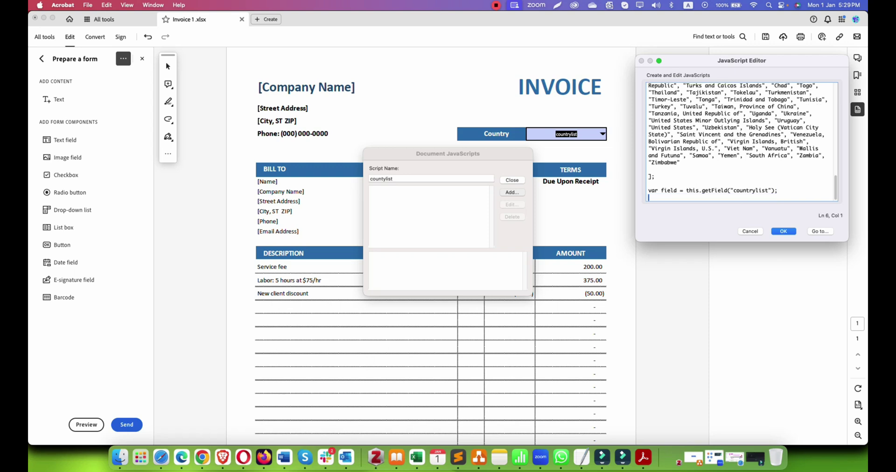
Step: Add the condition if (field !=-null) { below the field variable and indent the line that follows
type("if (field !=-null) {")
key("Return")
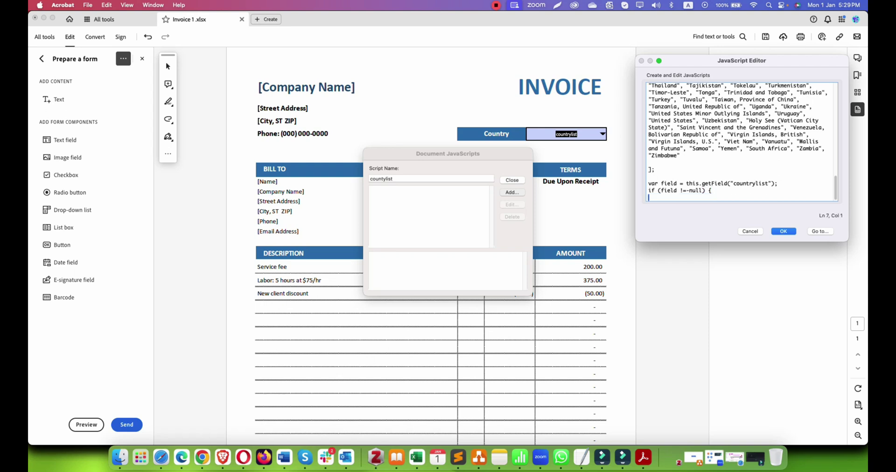
key("Tab")
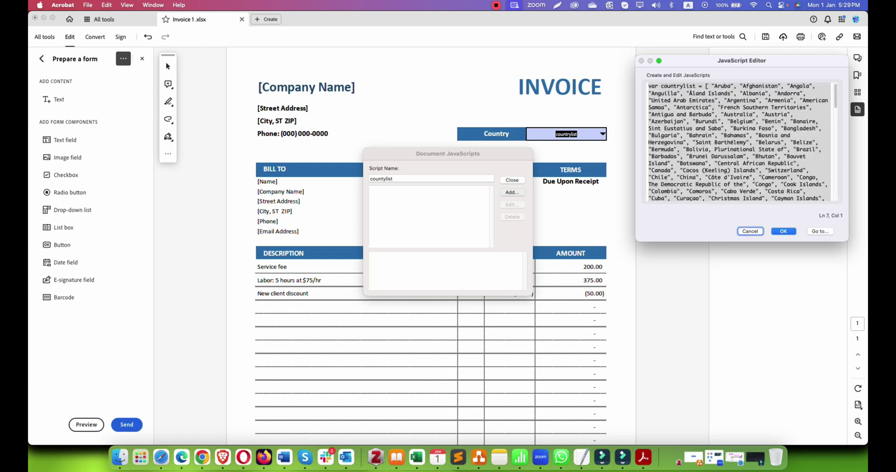
key("shift+Tab")
key("Right")
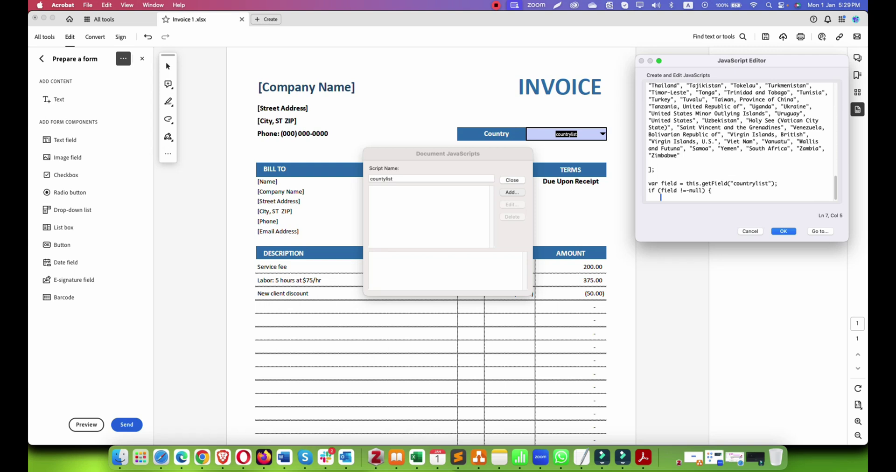
Step: Add field.setitems(countyList); inside the condition, close it with a brace, and save the document script
type("field.setitems(countylist")
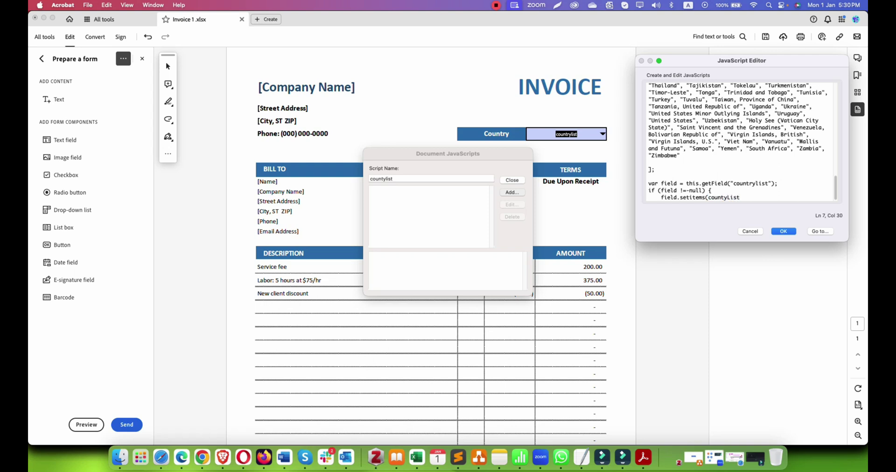
type(");")
key("Return")
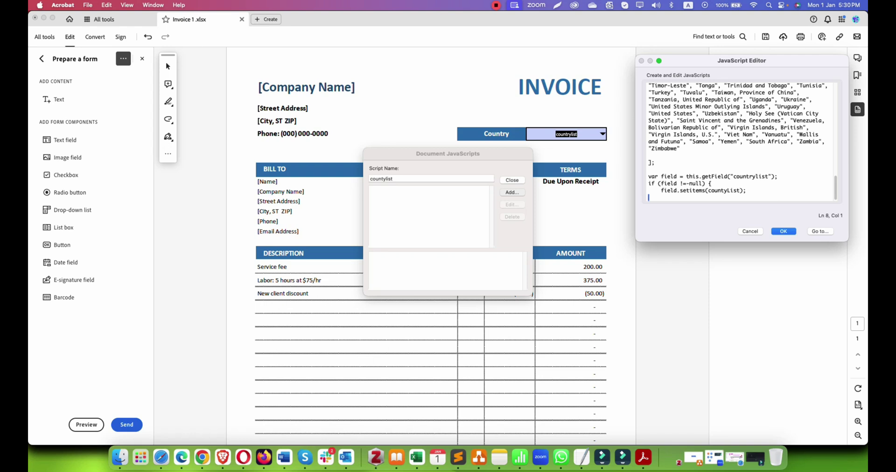
type("}")
left_click(783, 231)
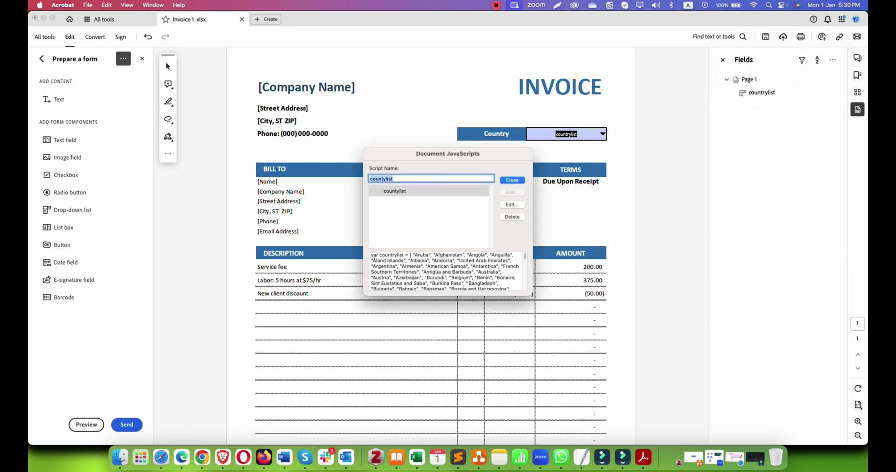
key("Return")
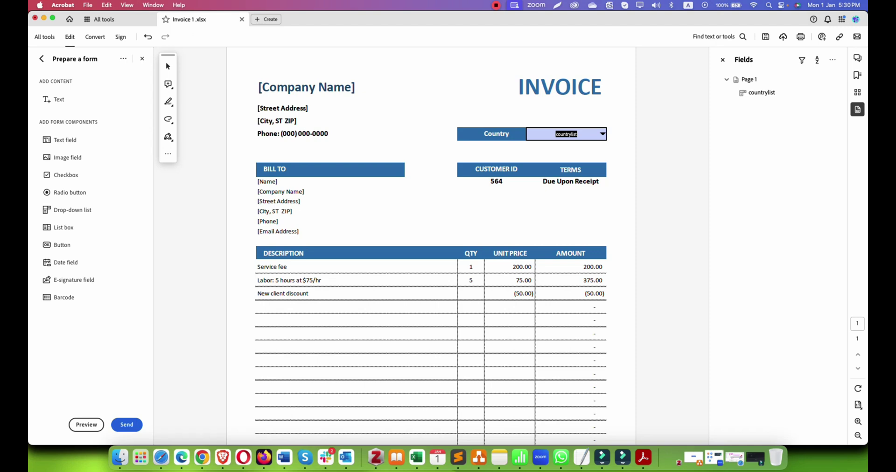
Step: Preview the form and check the Country drop-down field
left_click(86, 424)
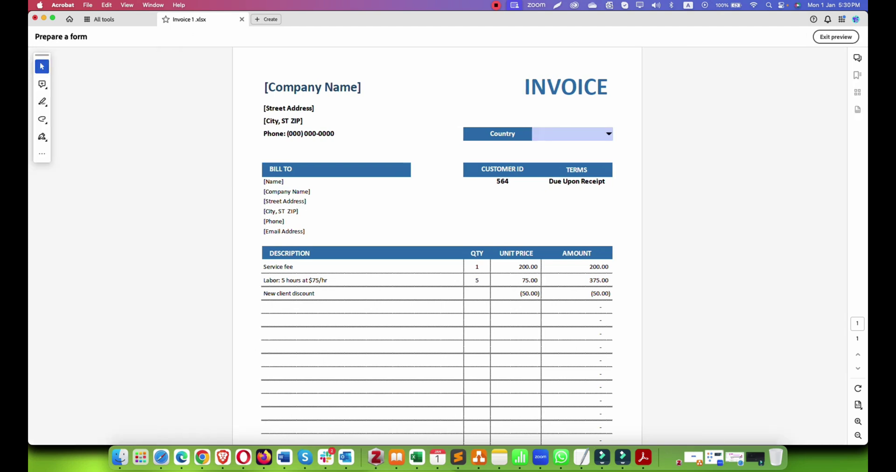
left_click(569, 134)
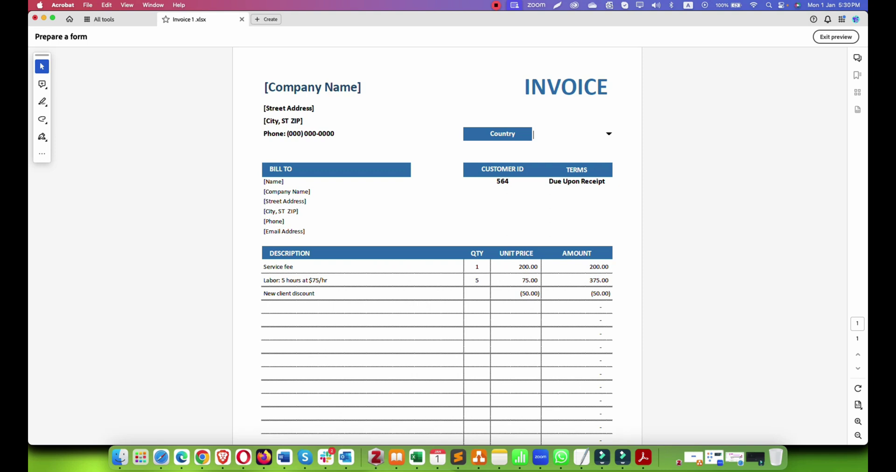
key("Escape")
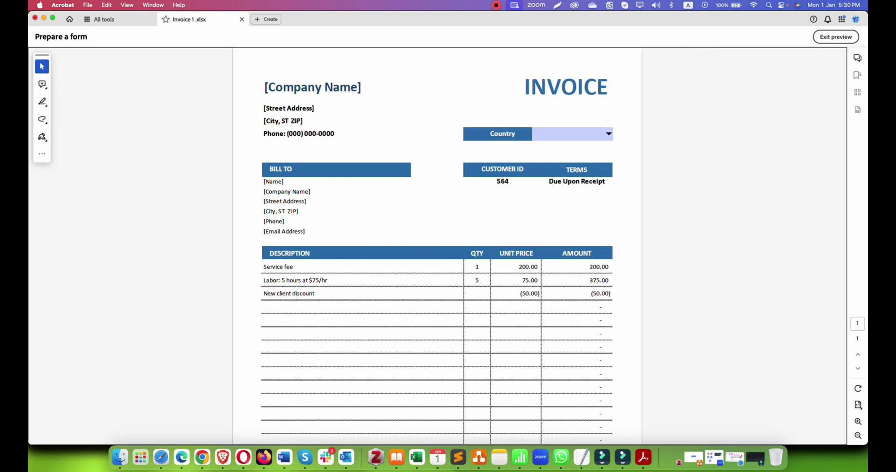
left_click(103, 19)
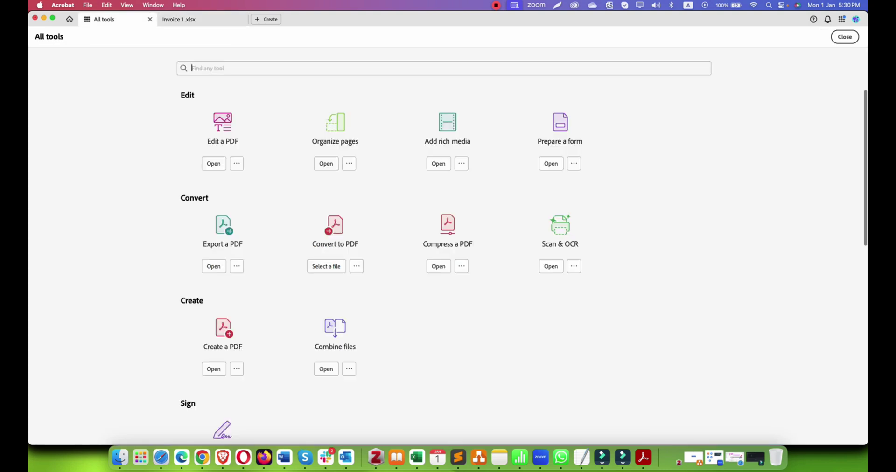
scroll(524, 265, "down", 6)
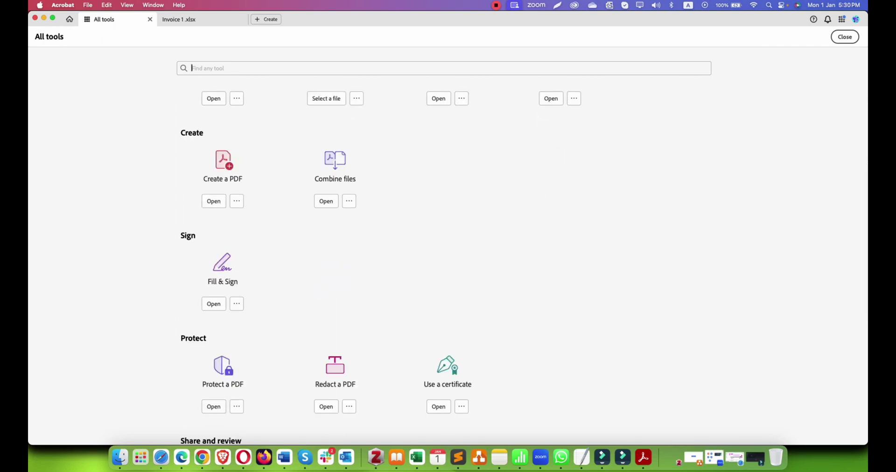
scroll(448, 243, "down", 10)
scroll(448, 261, "down", 1)
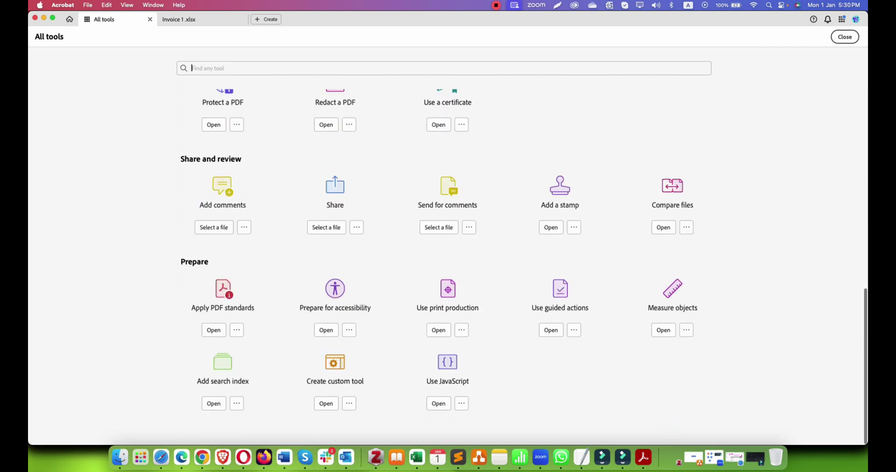
scroll(524, 266, "up", 18)
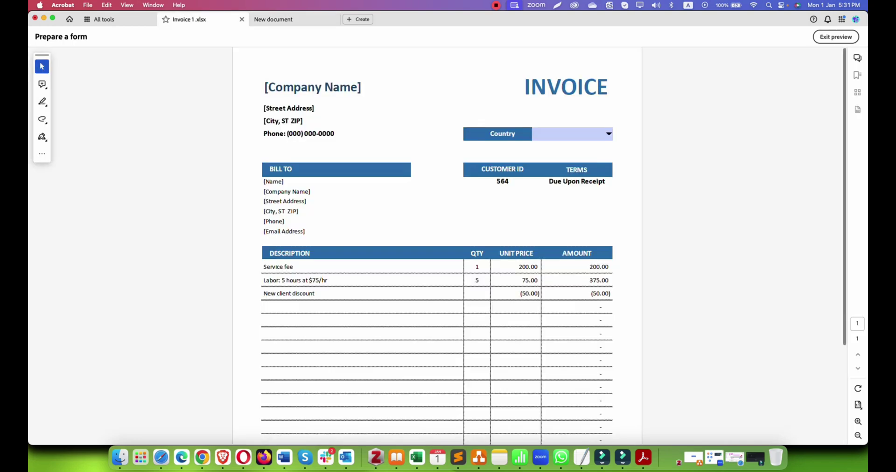
left_click(104, 20)
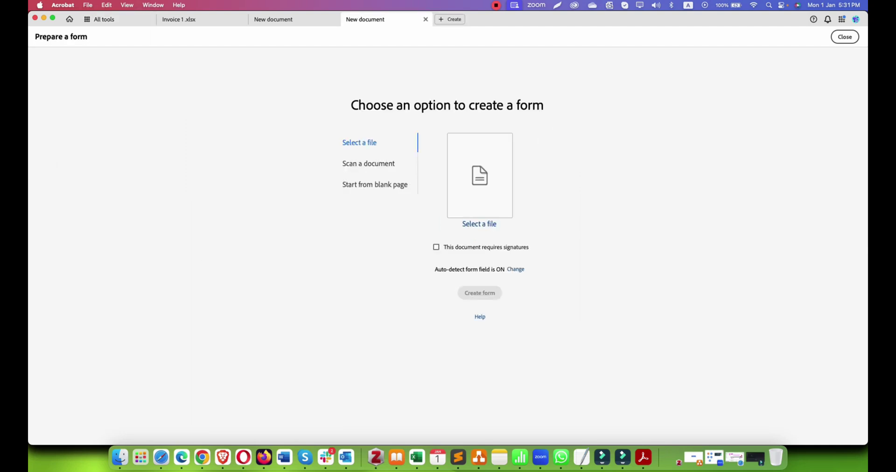
left_click(425, 19)
left_click(202, 19)
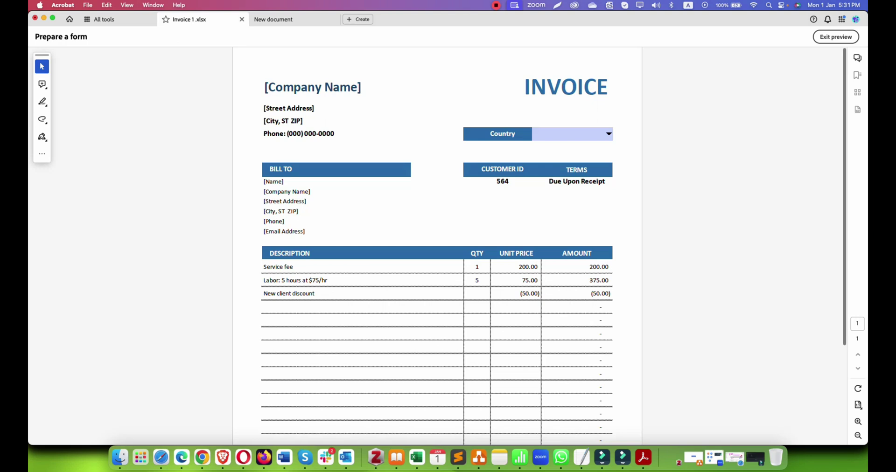
Step: Exit the form preview, reopen the countylist document script, and add a line break after the array's opening bracket
left_click(41, 154)
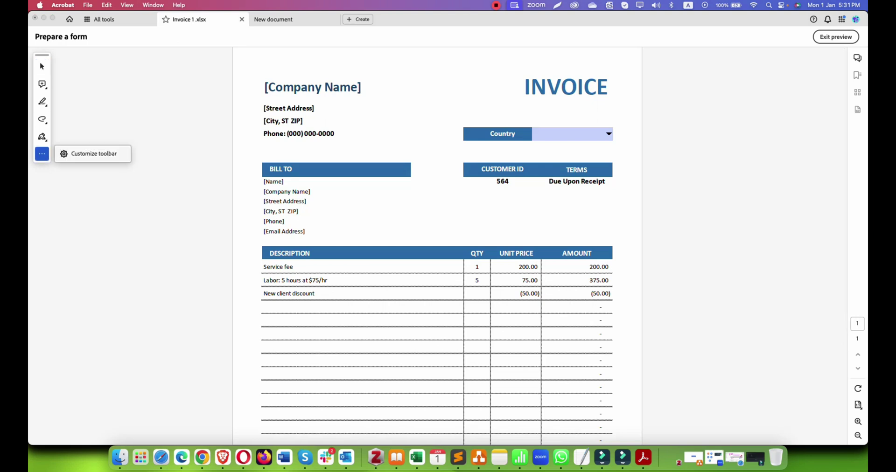
left_click(836, 37)
left_click(836, 37)
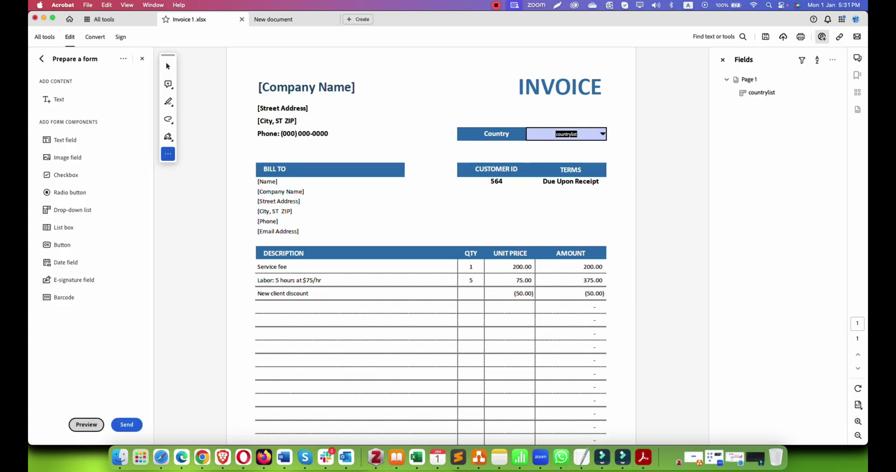
left_click(123, 58)
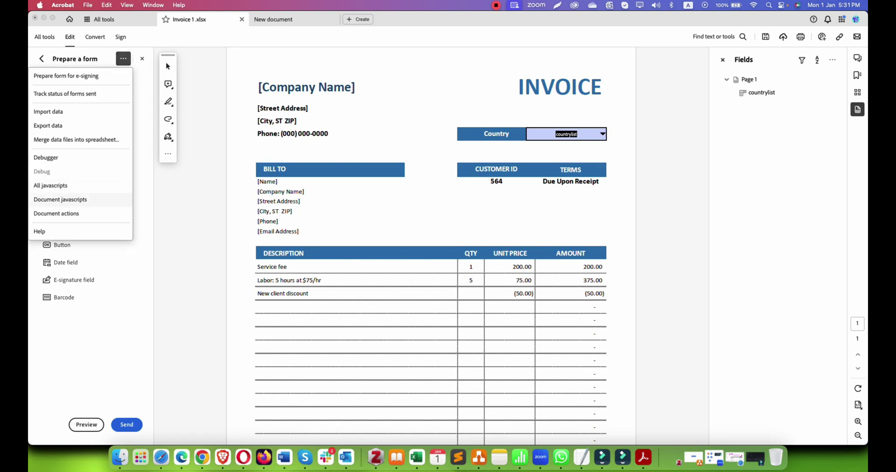
left_click(72, 200)
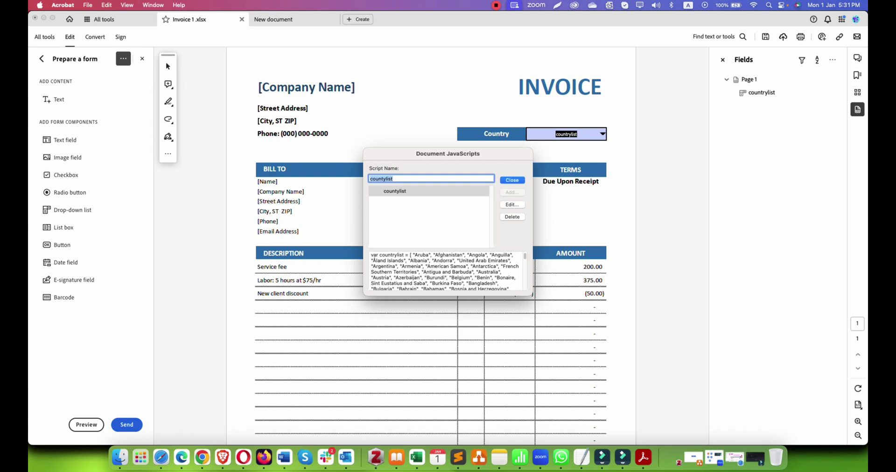
left_click(512, 205)
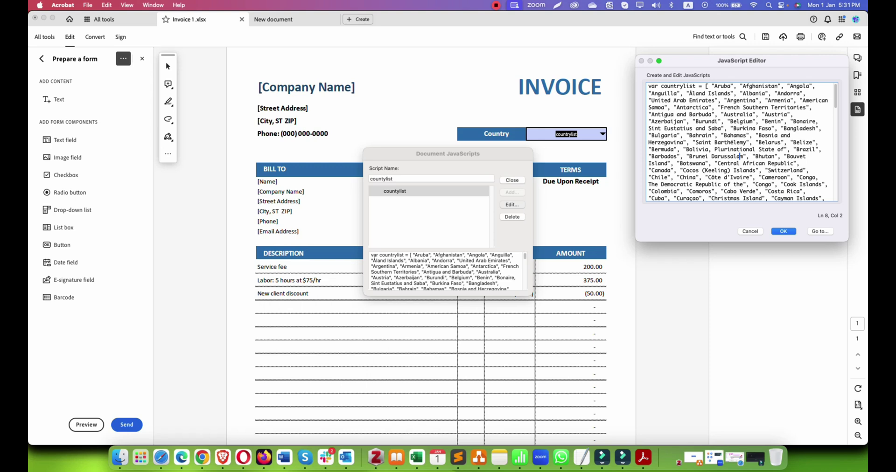
left_click(712, 86)
key("Return")
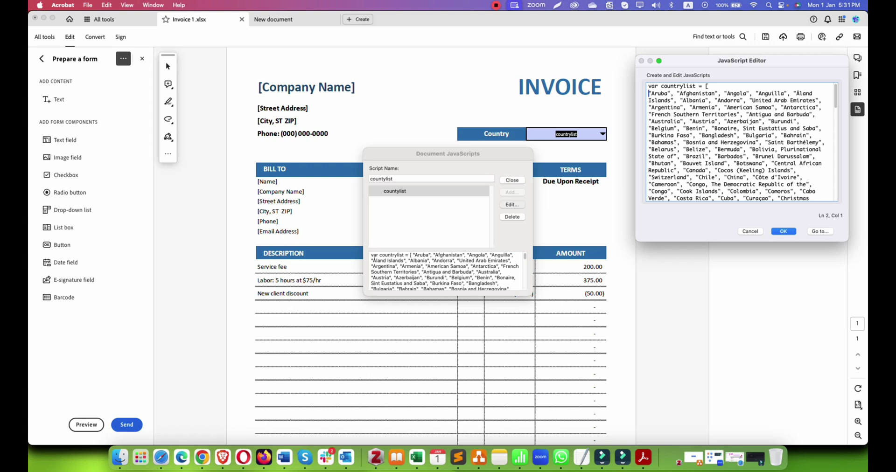
Step: Correct the condition below the array to if (field !==null) { and save the document script
scroll(741, 142, "down", 5)
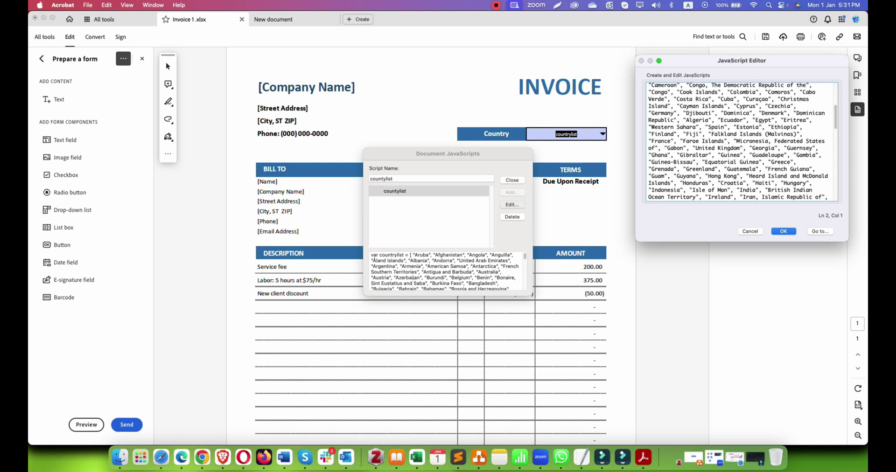
scroll(742, 142, "down", 12)
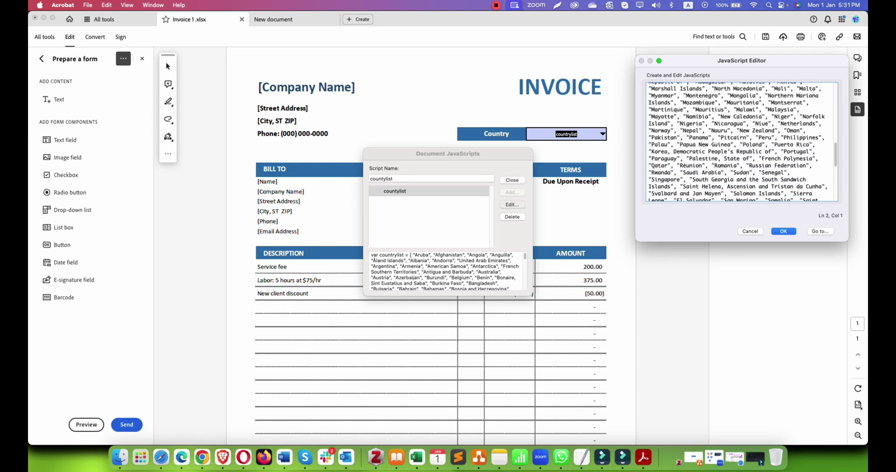
scroll(741, 141, "down", 8)
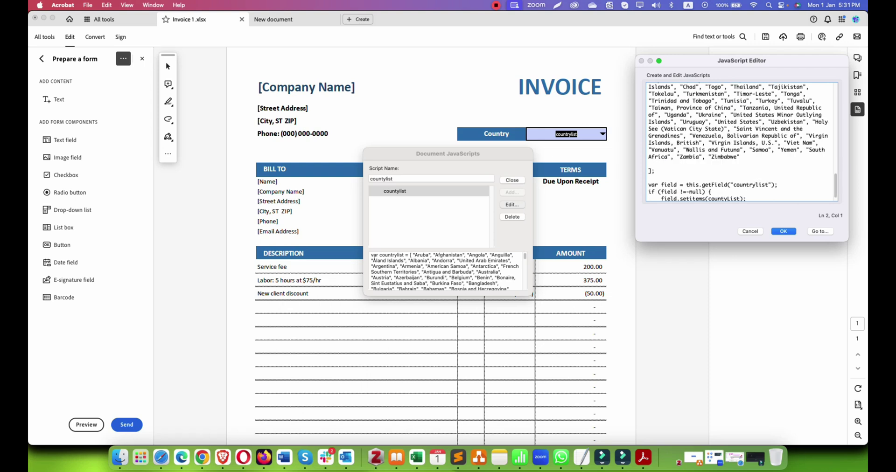
left_click(655, 171)
scroll(739, 141, "down", 1)
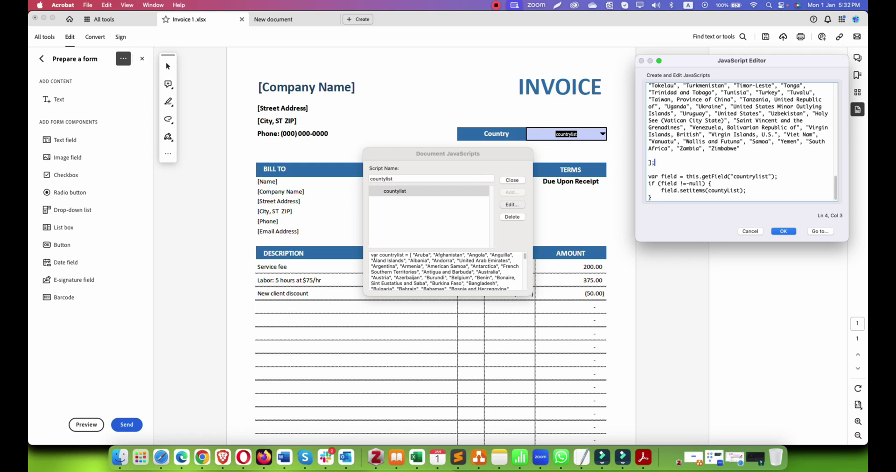
left_click(689, 184)
left_click(783, 231)
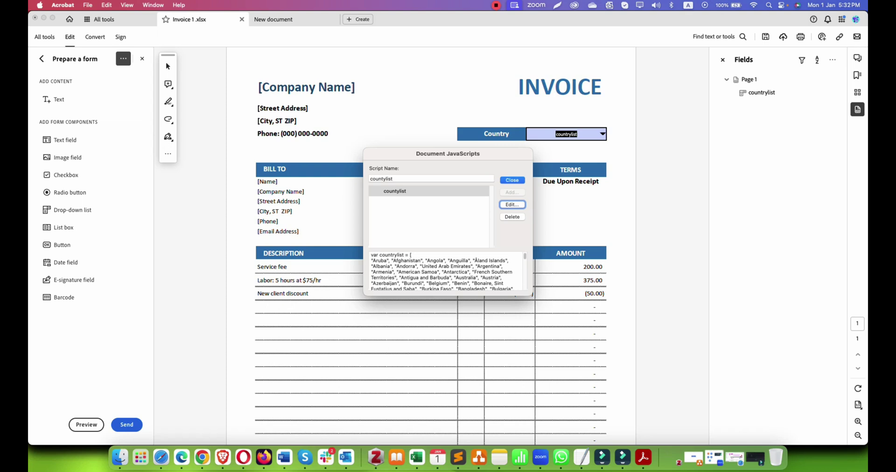
key("Return")
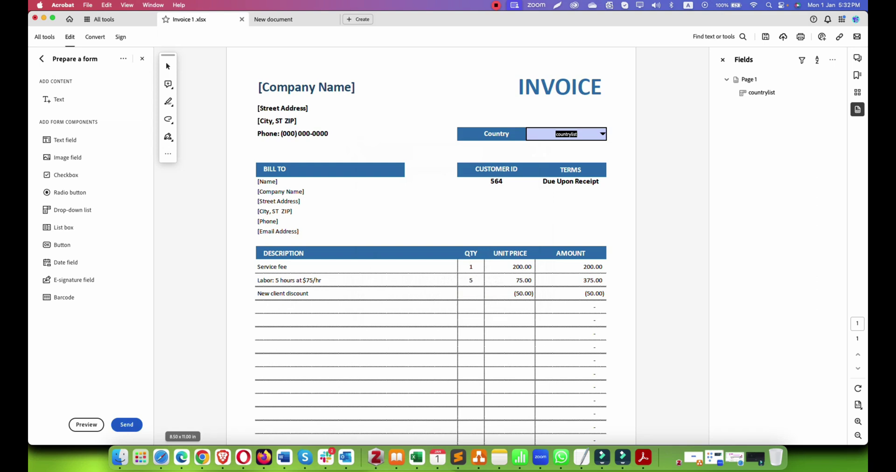
Step: Check the Country drop-down field in the form preview and again in the normal document view
left_click(87, 424)
left_click(569, 134)
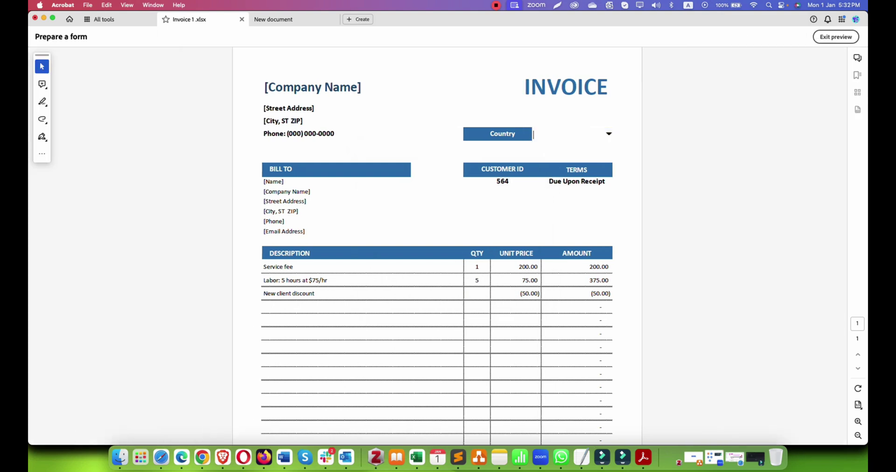
key("Escape")
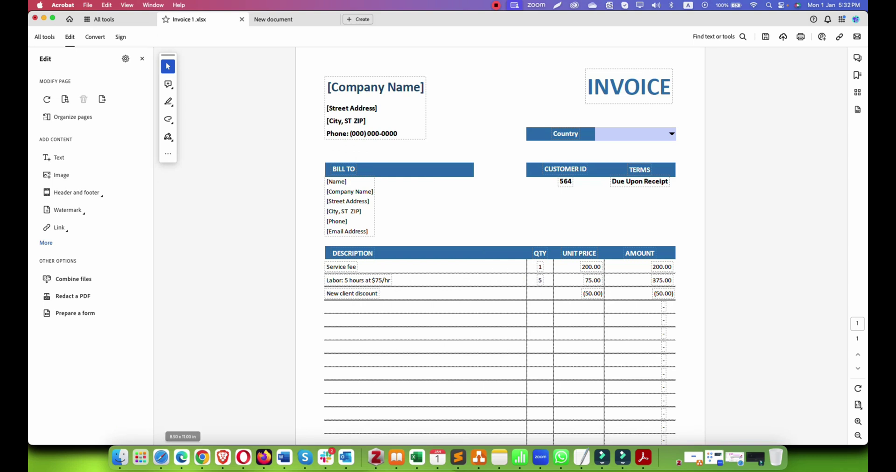
left_click(635, 134)
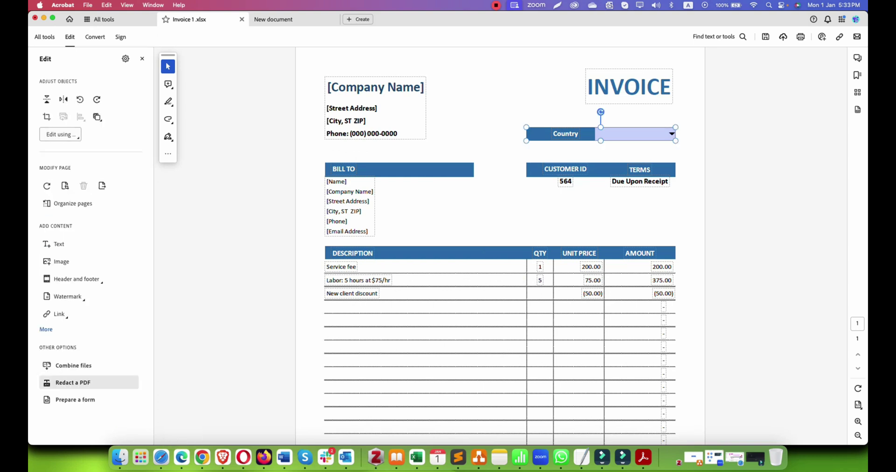
key("Escape")
key("Escape")
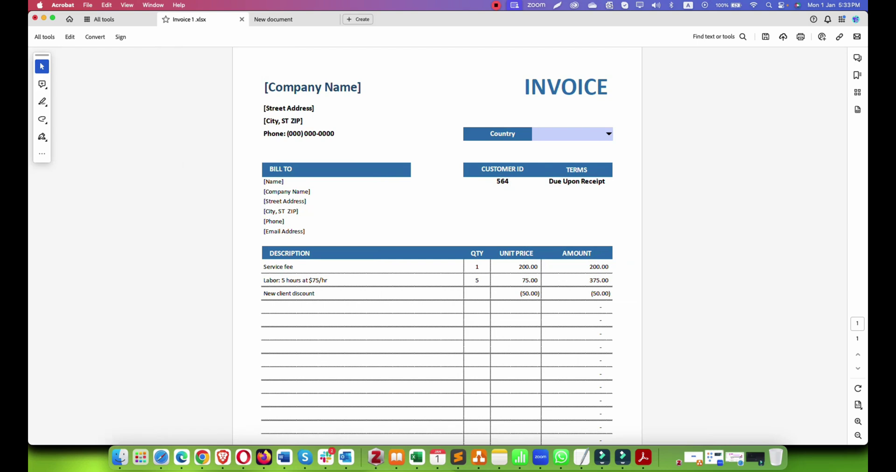
left_click(534, 134)
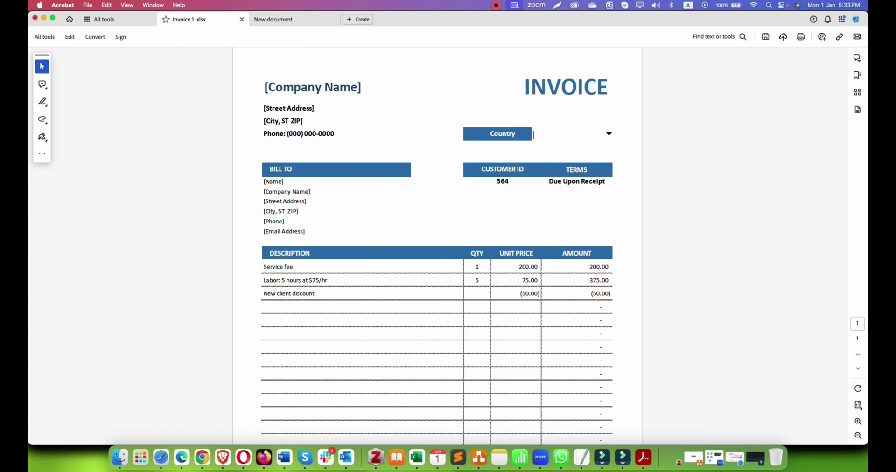
key("Escape")
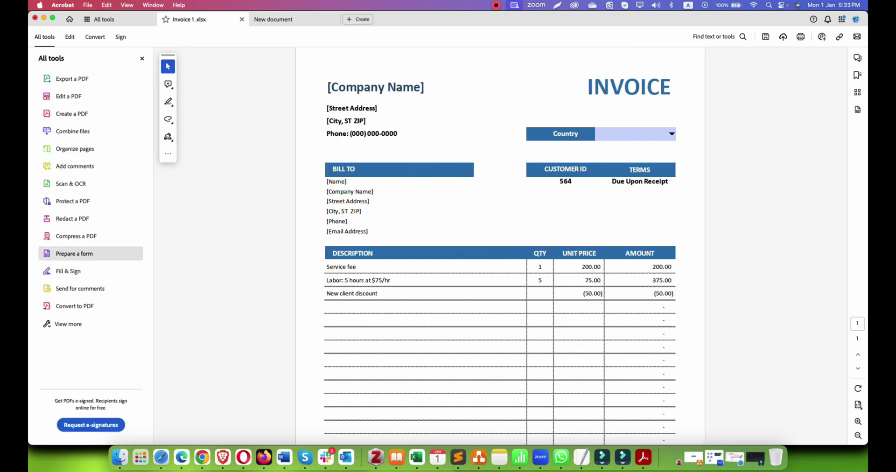
Step: Return to form preparation, open the JavaScript debugger, and examine the console errors for the document-level script
left_click(75, 254)
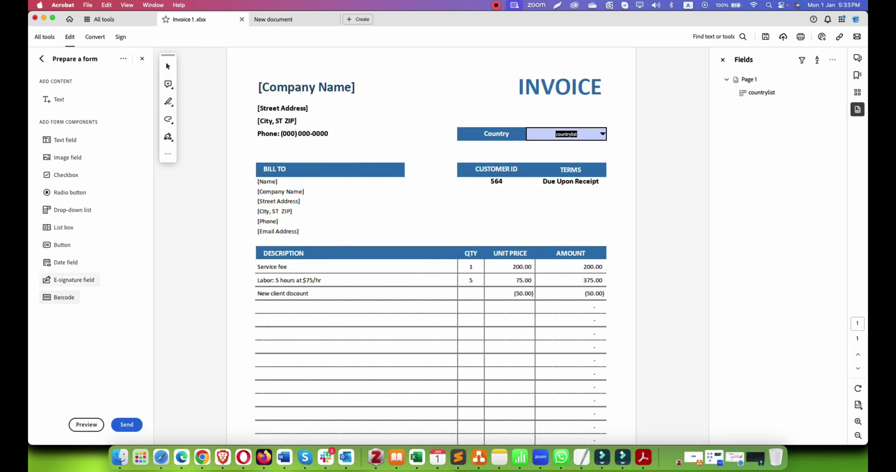
left_click(123, 58)
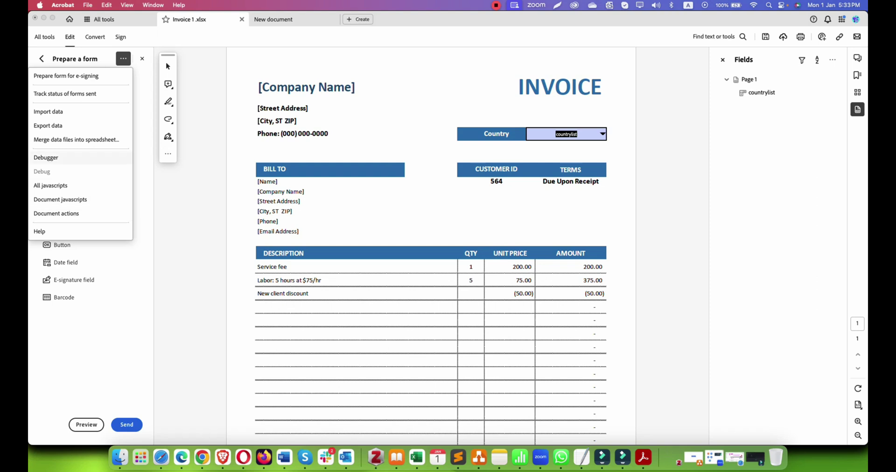
left_click(46, 158)
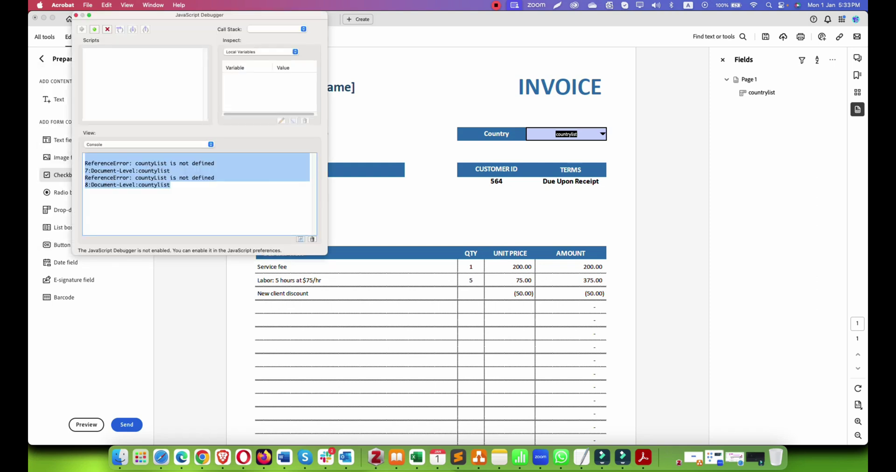
left_click(137, 178)
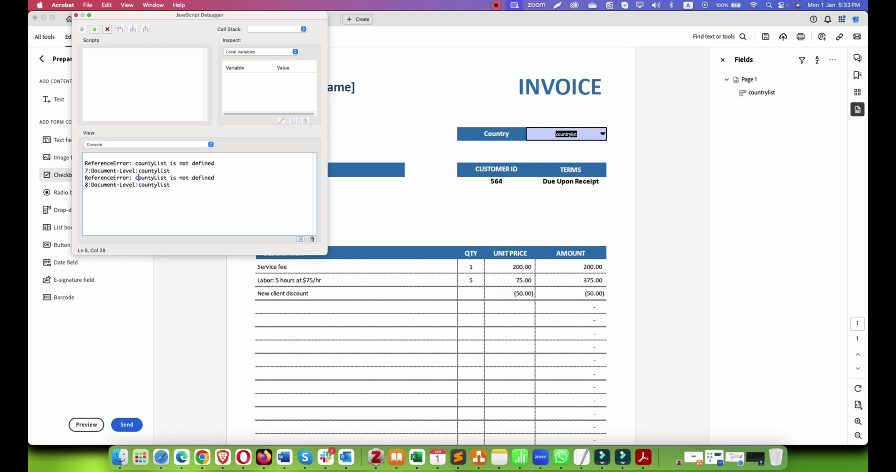
left_click_drag(167, 163, 206, 163)
left_click(97, 178)
left_click_drag(94, 171, 170, 171)
left_click(170, 171)
left_click(157, 185)
key("super+w")
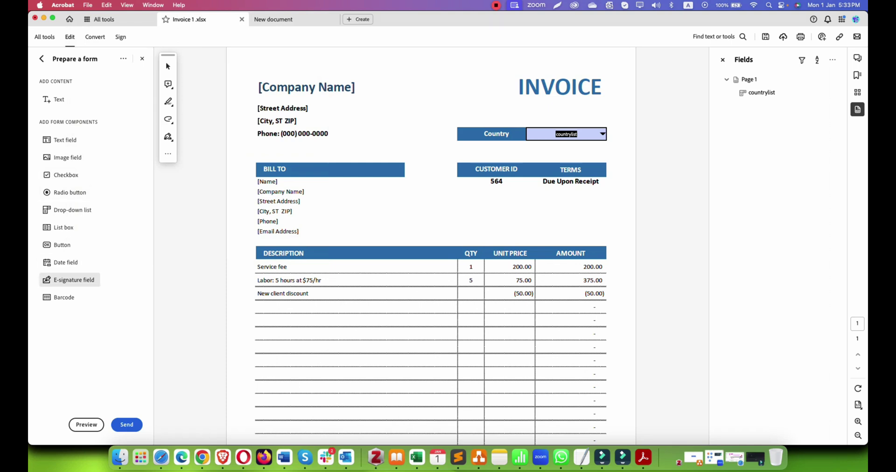
Step: Reopen the countylist document script and compare the array's variable name with the name passed to field.setitems
left_click(123, 59)
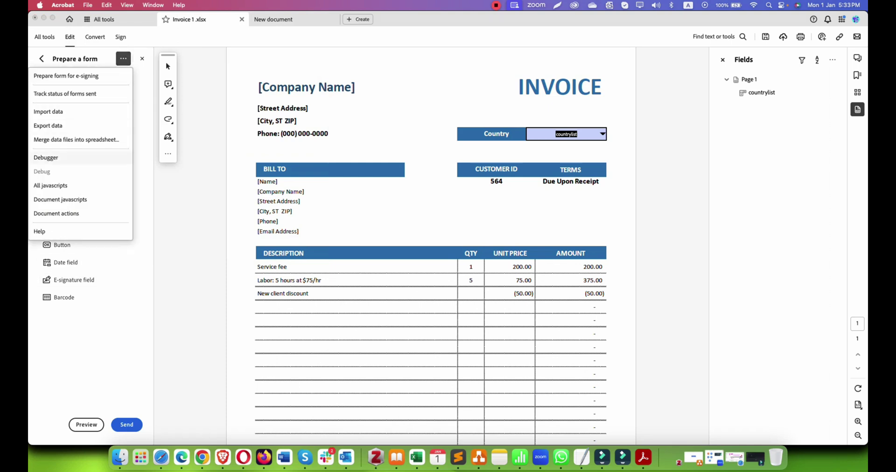
left_click(61, 199)
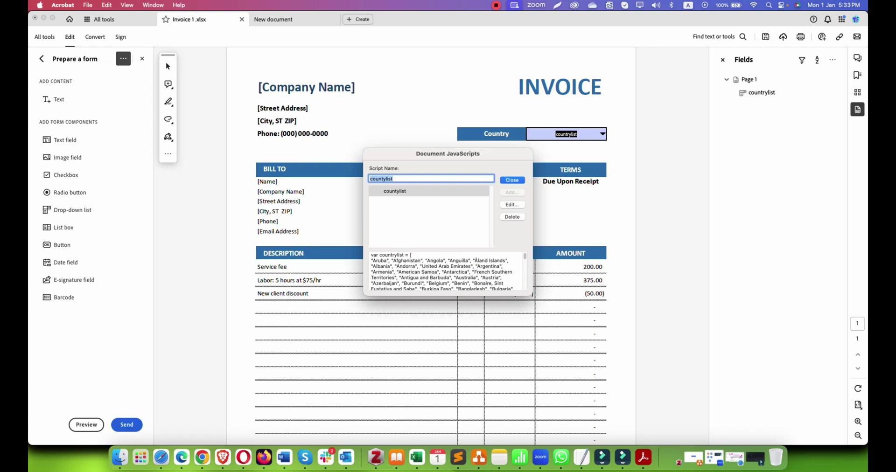
left_click(512, 204)
left_click(753, 135)
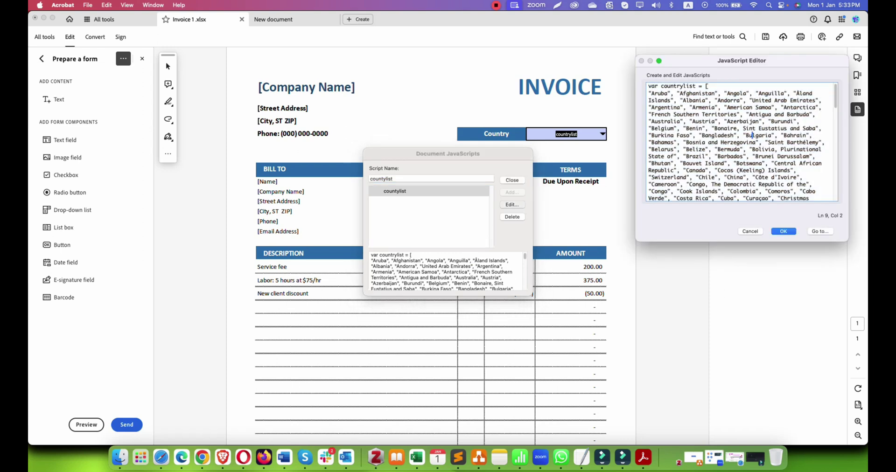
scroll(753, 136, "down", 10)
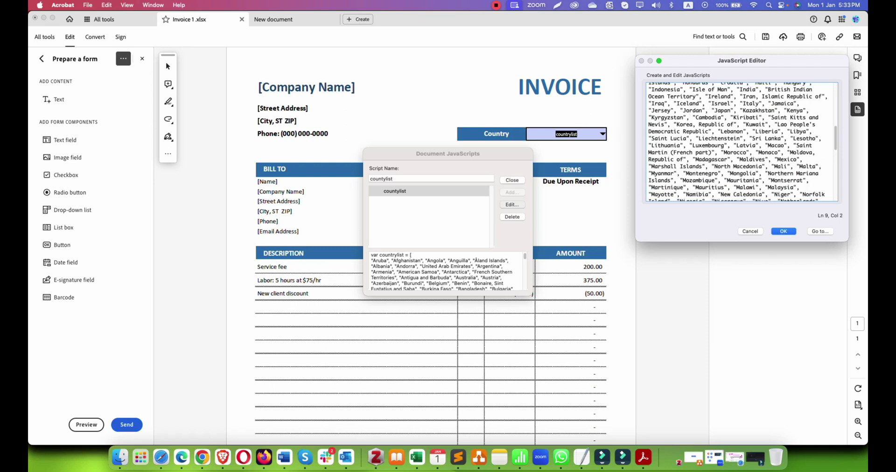
scroll(742, 142, "down", 8)
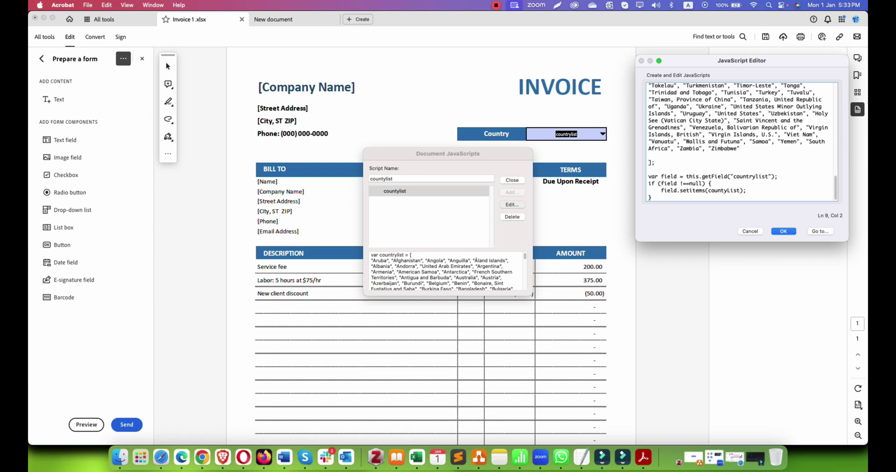
scroll(753, 135, "up", 15)
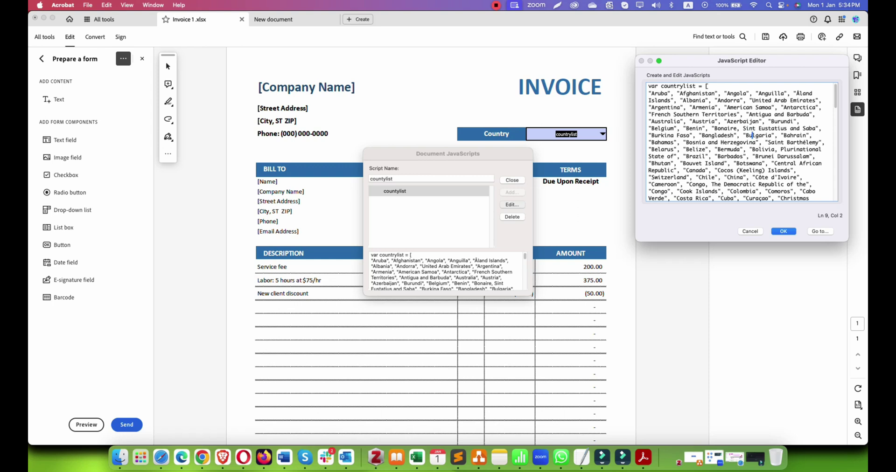
left_click_drag(661, 86, 697, 87)
left_click(697, 86)
left_click(685, 86)
scroll(684, 86, "down", 20)
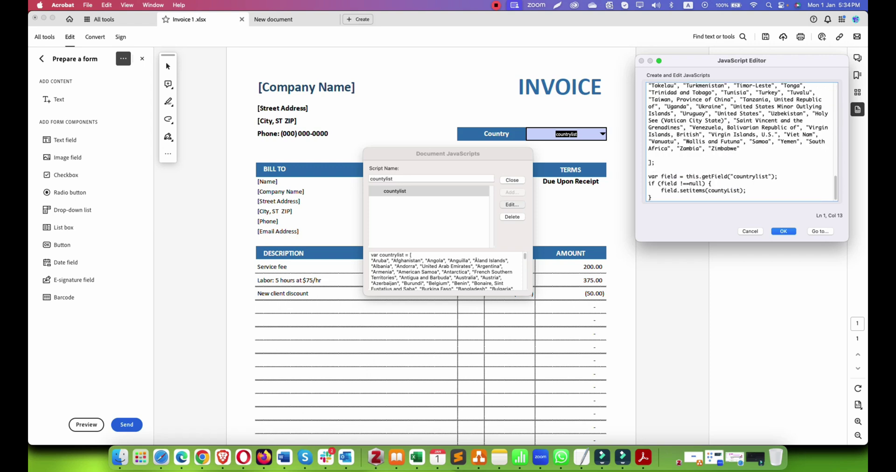
left_click(729, 190)
left_click(652, 198)
scroll(742, 142, "up", 20)
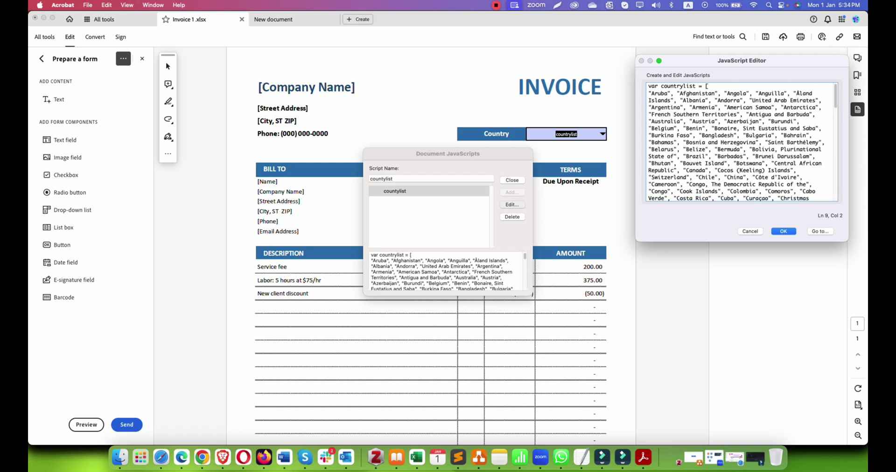
Step: Rename the array variable in the first line to countryList and save the document script
left_click(684, 87)
key("BackSpace")
type("L")
left_click(784, 231)
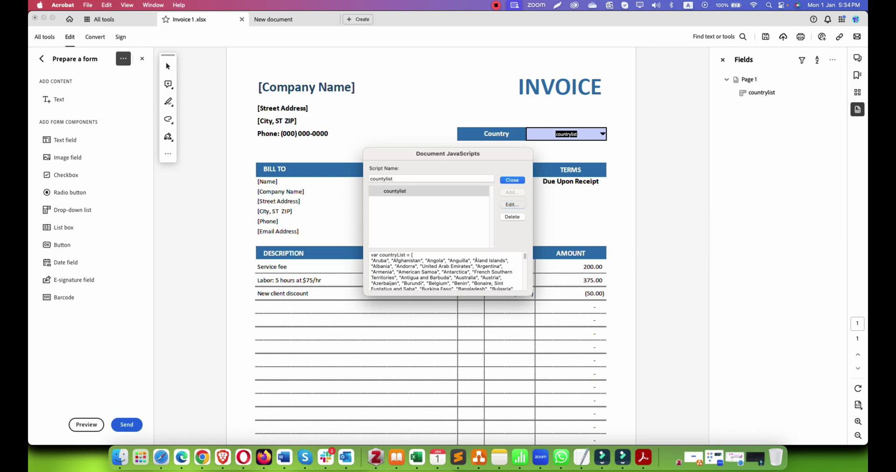
Step: Reopen the countylist script and review the getField, condition and setitems lines below the array
left_click(511, 205)
left_click(752, 156)
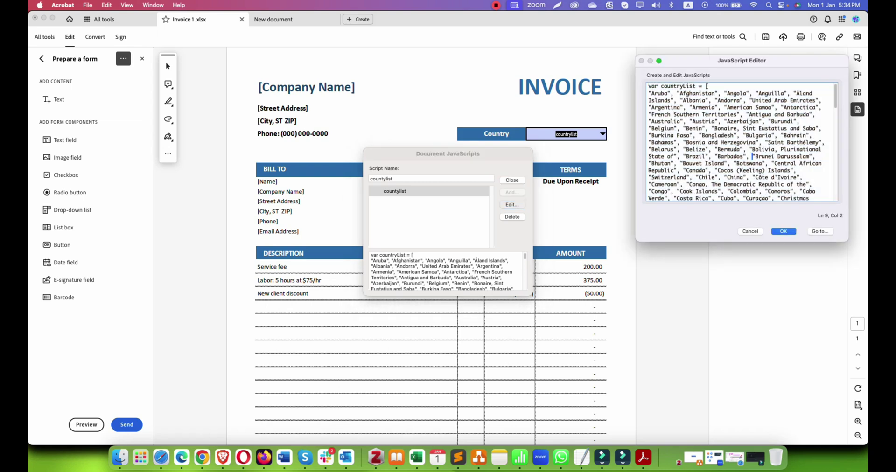
scroll(741, 142, "down", 10)
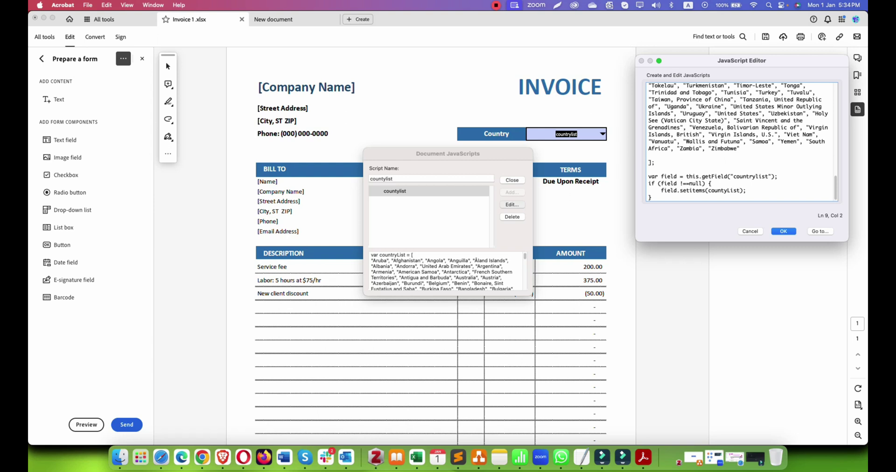
left_click(756, 177)
left_click(783, 231)
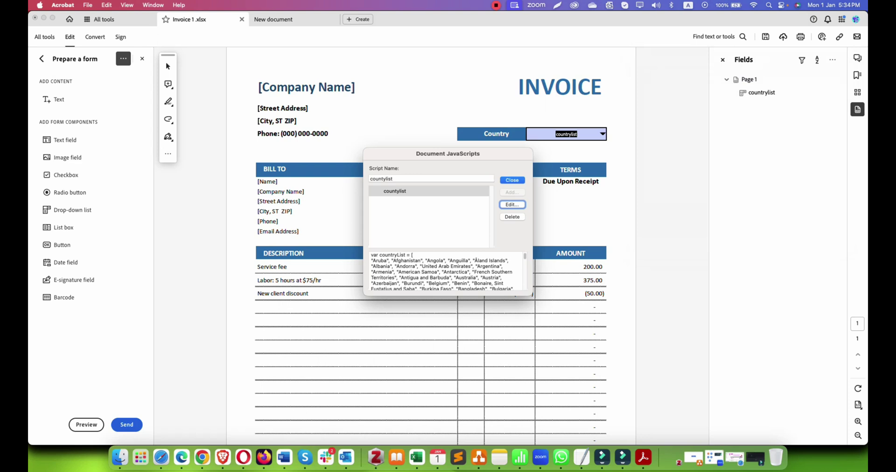
Step: Close the document scripts, preview the form to test the Country drop-down, and exit the preview
key("Return")
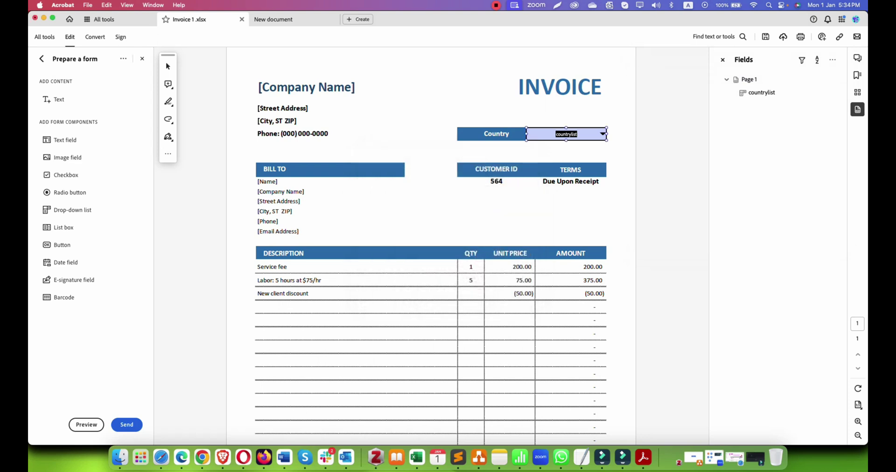
left_click(87, 425)
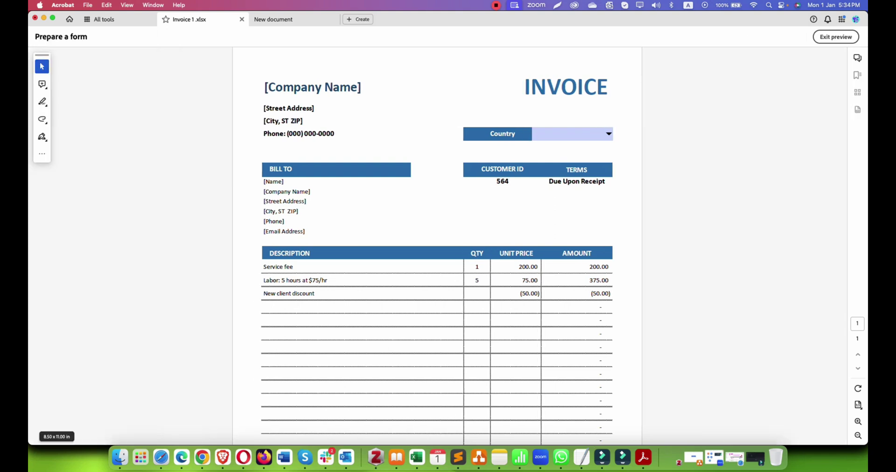
left_click(570, 134)
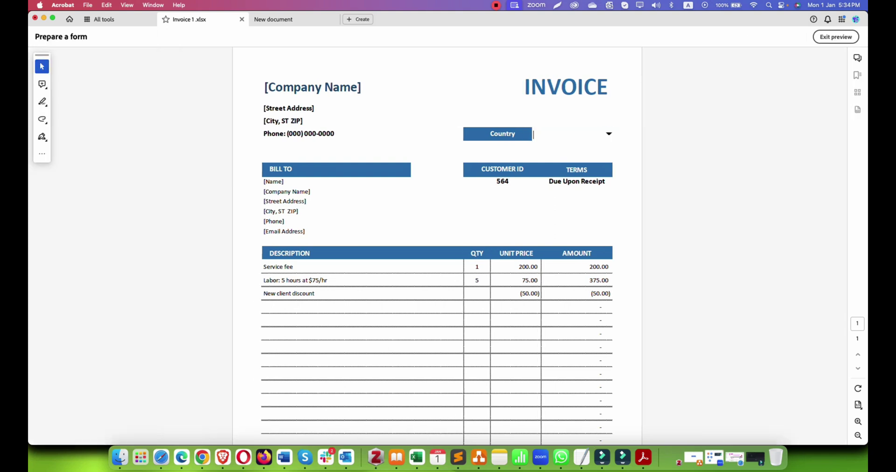
left_click(836, 37)
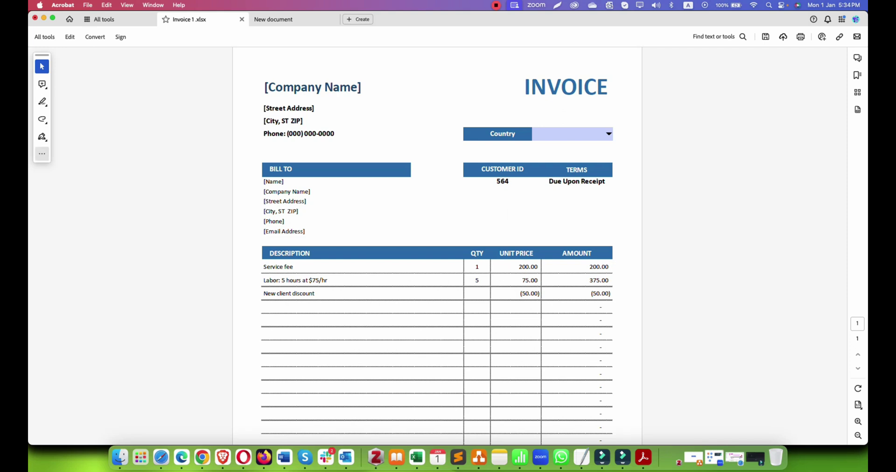
Step: Return to form preparation and examine the document-level script errors in the JavaScript debugger console
left_click(44, 37)
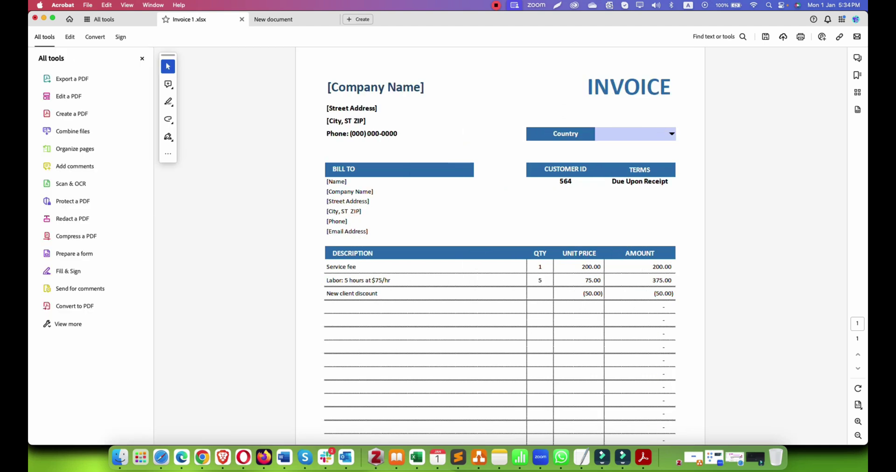
left_click(75, 254)
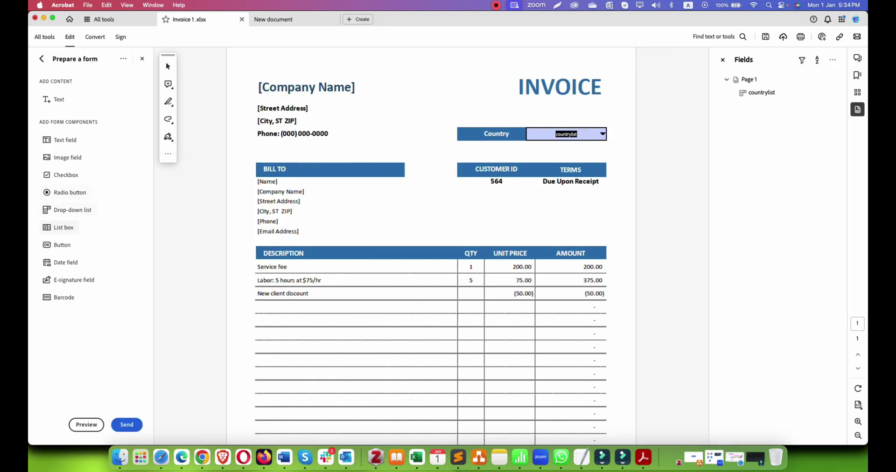
left_click(124, 59)
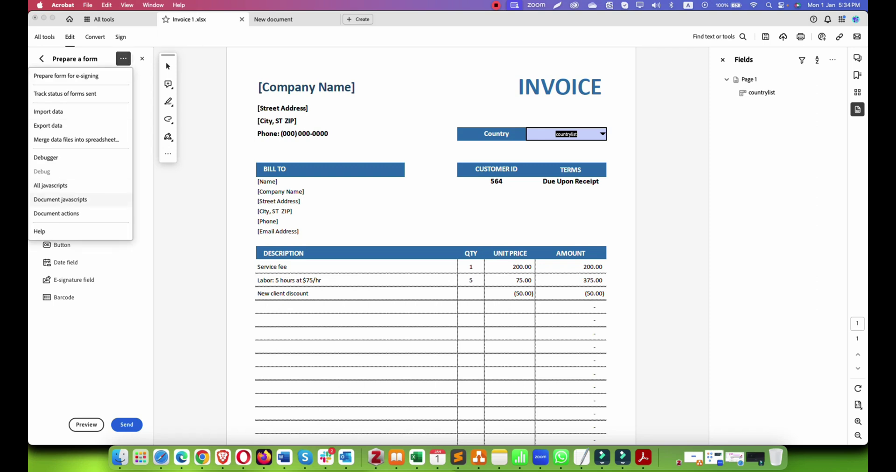
left_click(58, 158)
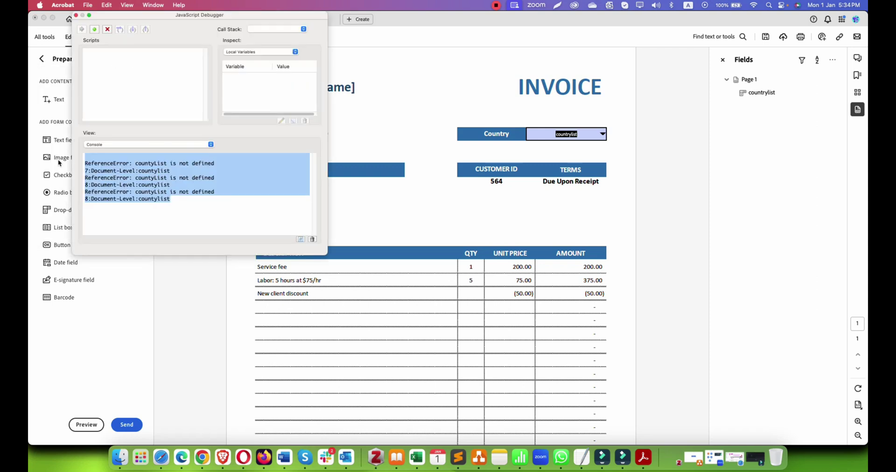
left_click(171, 199)
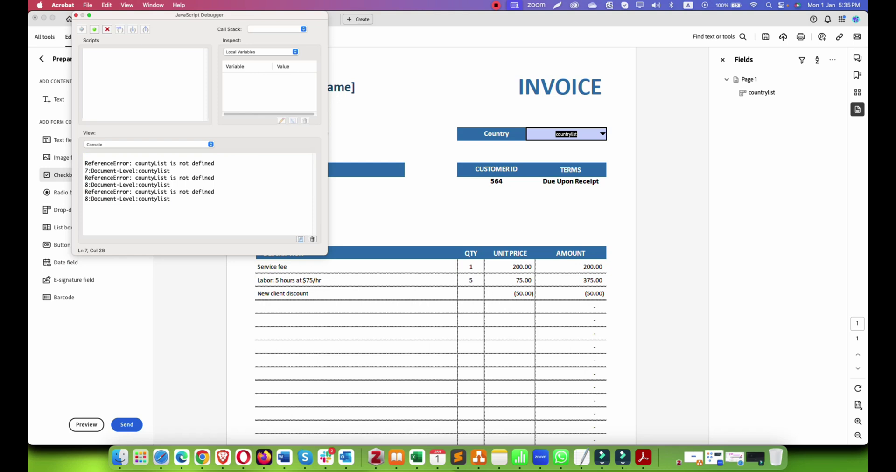
key("shift+Up")
key("shift+Up")
key("shift+Up")
key("shift+Up")
key("shift+Up")
key("shift+Up")
double_click(131, 191)
left_click(76, 14)
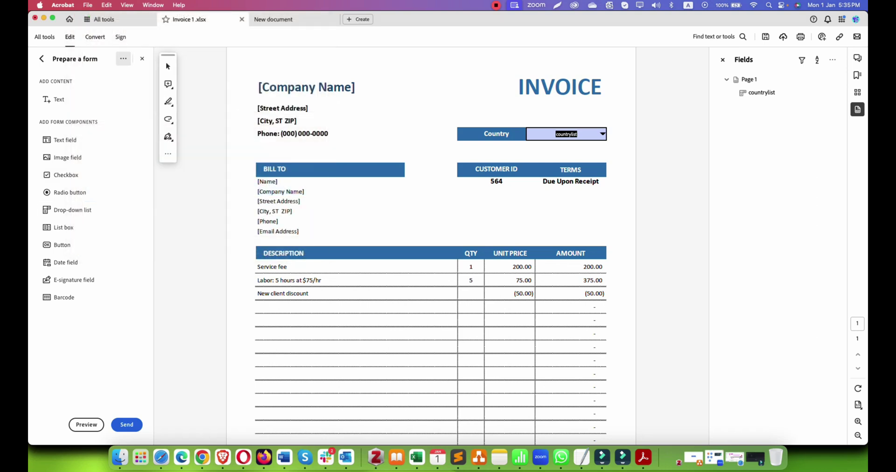
Step: Reopen the countylist document script and rename the array variable in its first line to countrylist
left_click(124, 58)
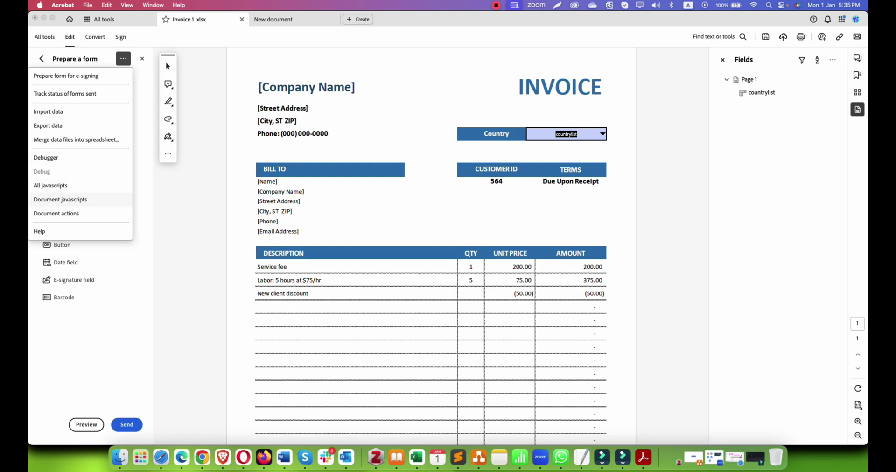
left_click(60, 199)
left_click(512, 204)
left_click(690, 87)
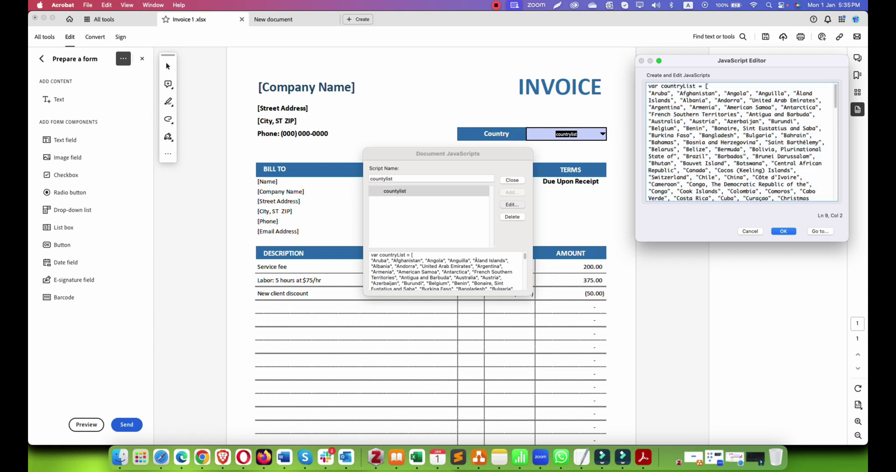
double_click(689, 86)
left_click(686, 86)
key("Delete")
type("l")
Step: Change the array name passed to field.setitems to countylist, save the script, and close the document scripts
scroll(740, 142, "down", 15)
left_click(759, 176)
left_click(728, 190)
key("Delete")
type("list);")
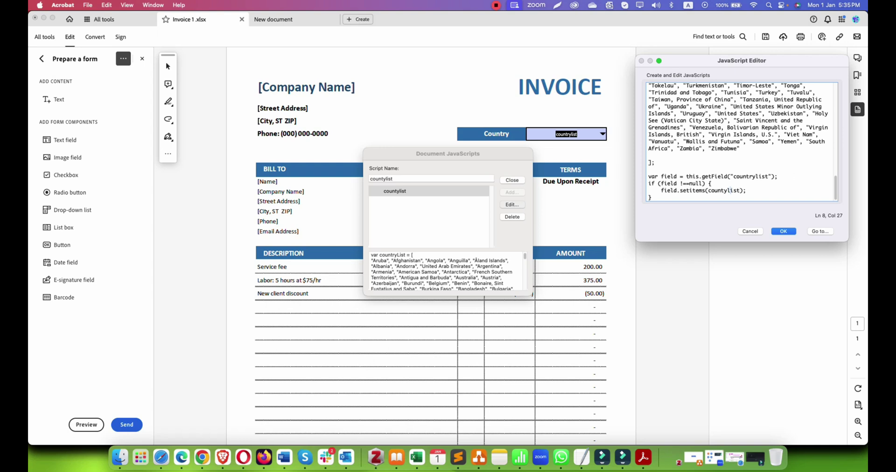
left_click(784, 232)
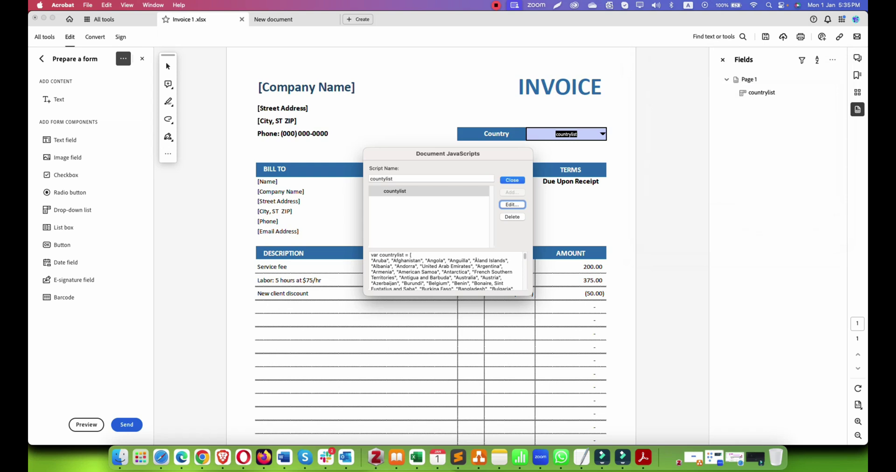
key("Return")
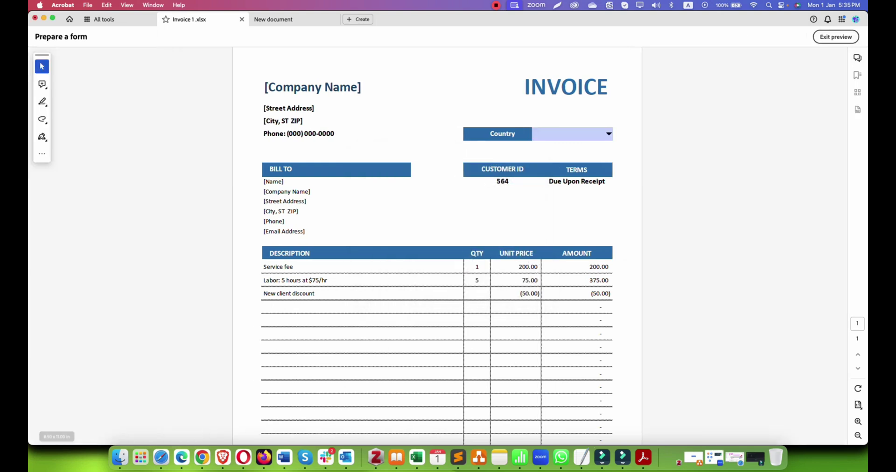
Step: Preview the form, check whether the Country drop-down offers any items, and return to form editing
left_click(86, 425)
left_click(533, 135)
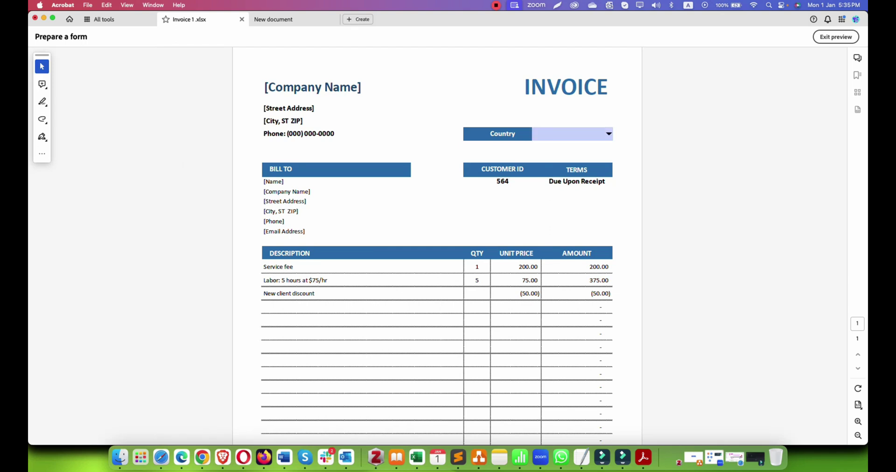
left_click(42, 153)
left_click(64, 153)
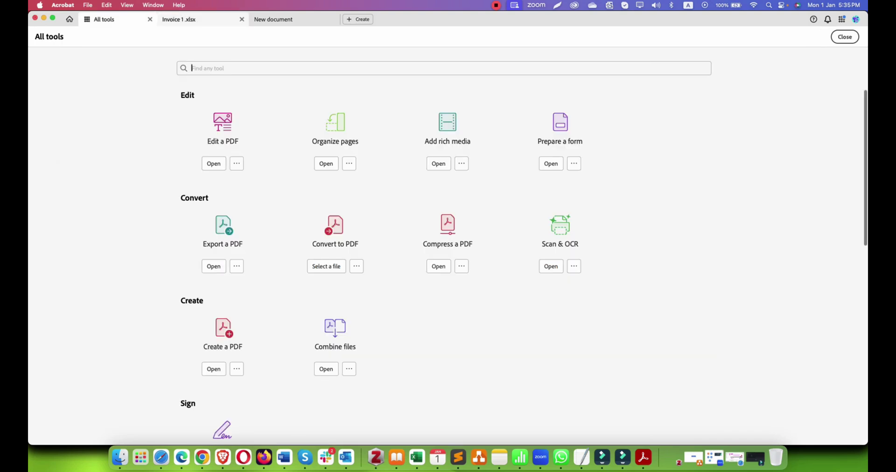
left_click(178, 19)
left_click(42, 154)
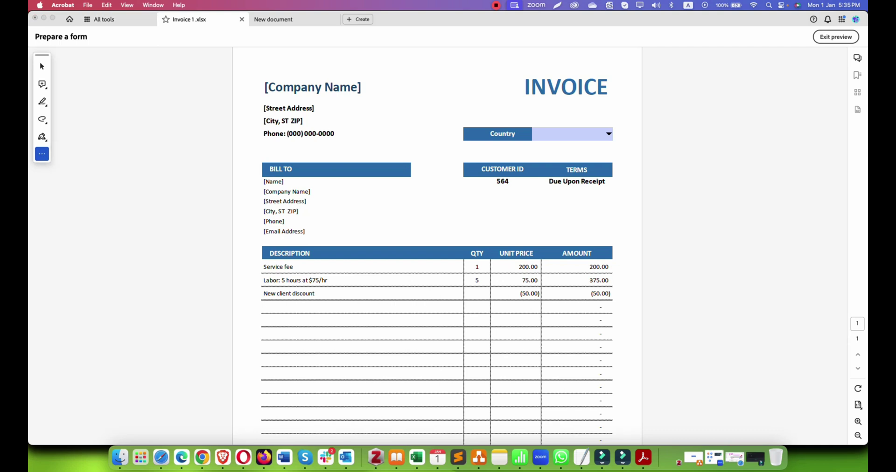
left_click(836, 37)
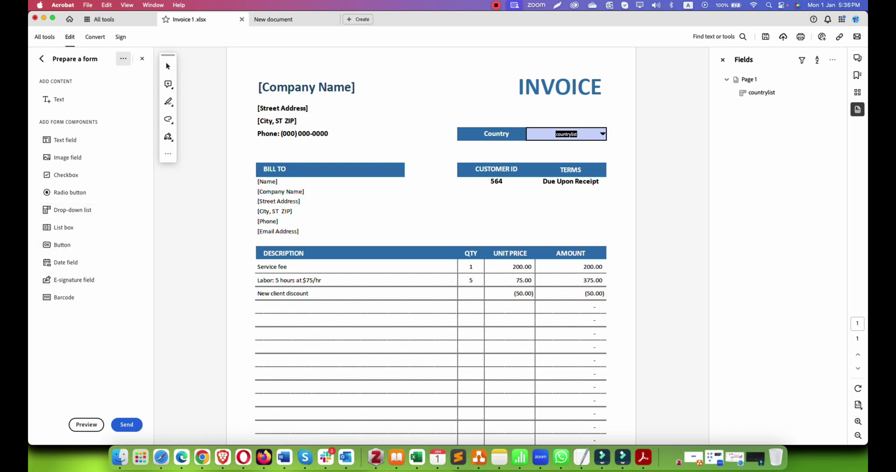
Step: Reopen the countylist document script and replace its entire code with the sample countryList script that uses getField("dropdownFieldName") and field.setItems(countryList)
left_click(123, 59)
left_click(60, 200)
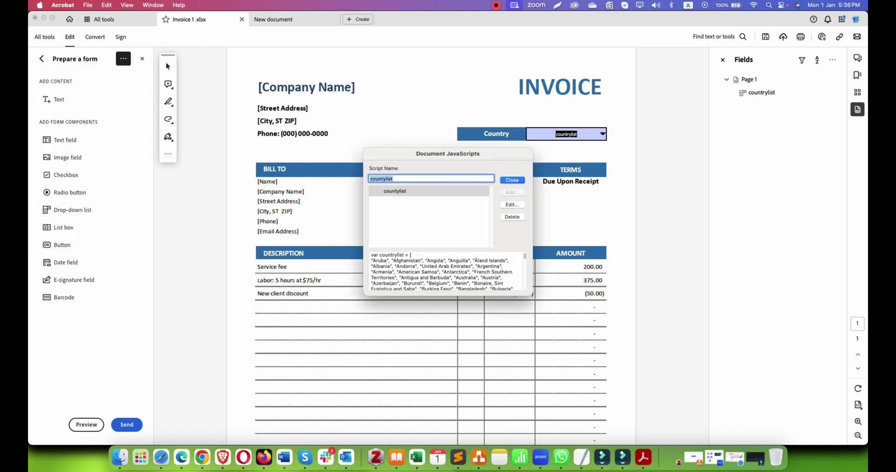
left_click(512, 205)
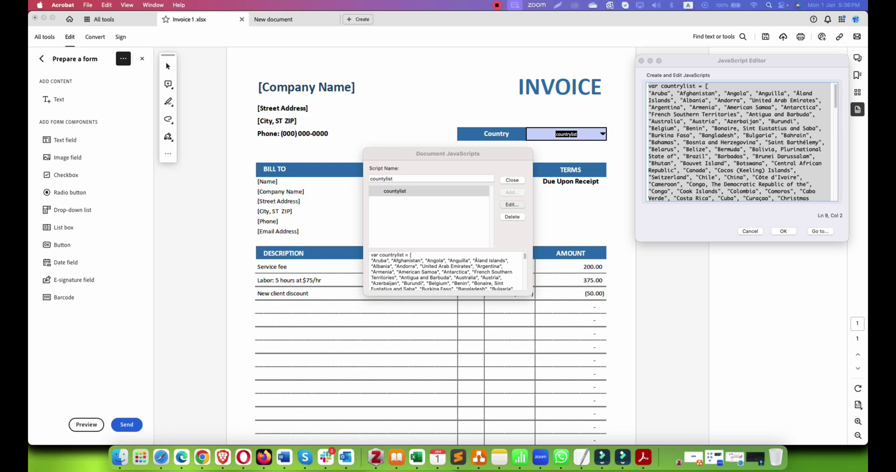
type("var countryList = [     \"Afghanistan\", \"Albania\", \"Algeria\", \"Andorra\", \"Angola\",     \"Antigua and Barbuda\", \"Argentina\", \"Armenia\", \"Australia\", \"Austria\",     // ... (Continue listing all countries)     \"Zimbabwe\" ];  var field = this.getField(\"dropdownFieldName\");  // Replace with your field name if (field !== null) {     field.setItems(countryList); }")
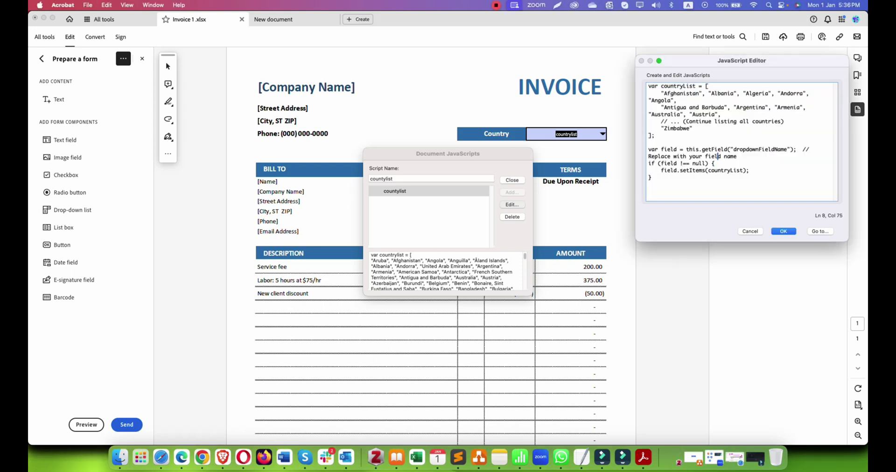
Step: Replace the dropdownFieldName placeholder in getField with countrylist, save the script, and close the document scripts
left_click_drag(734, 149, 788, 149)
type("county")
key("BackSpace")
type("rylisty")
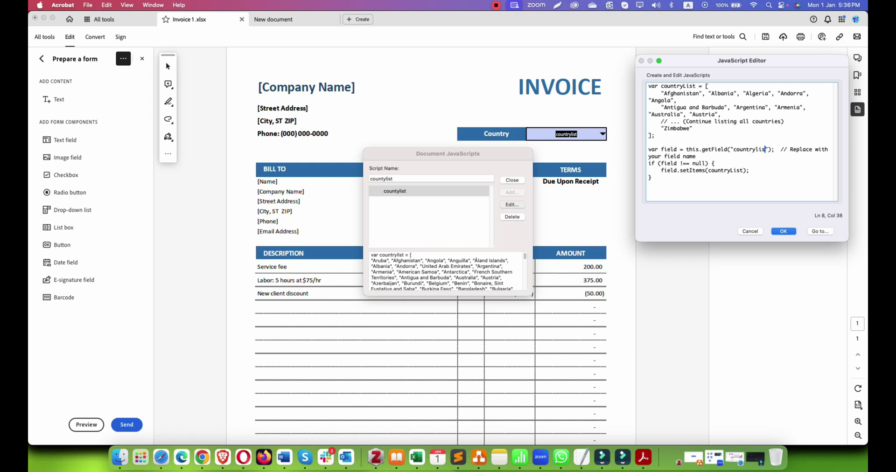
key("BackSpace")
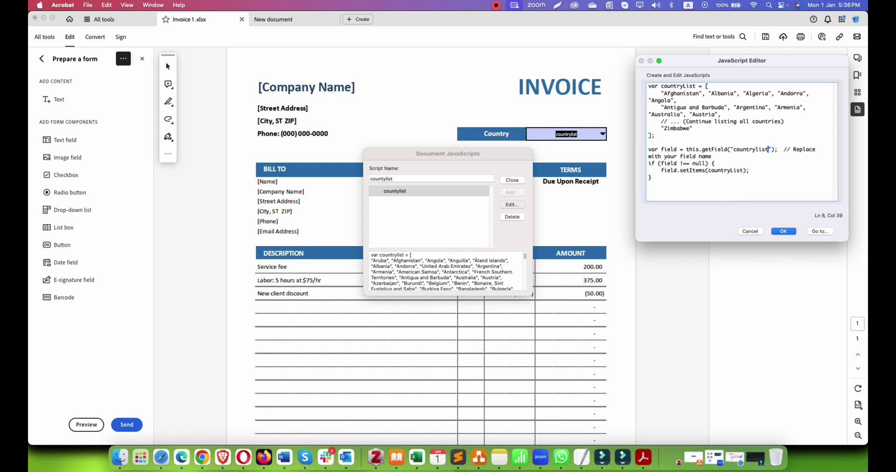
left_click(783, 231)
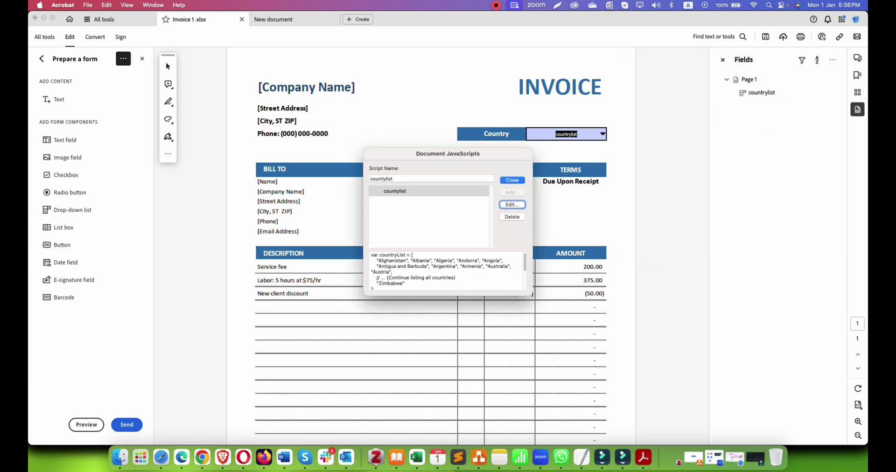
key("Return")
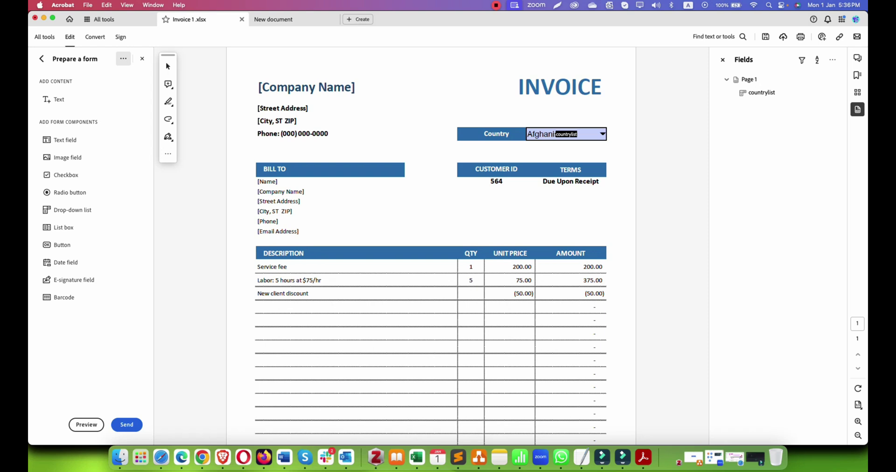
Step: Preview the form, open the Country drop-down to check its countries, and exit the preview
left_click(86, 425)
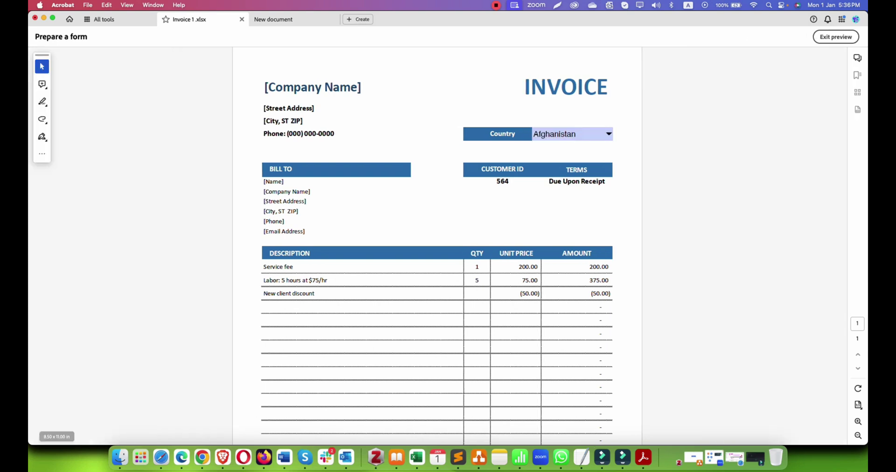
left_click(608, 134)
left_click(554, 146)
left_click(42, 154)
left_click(836, 36)
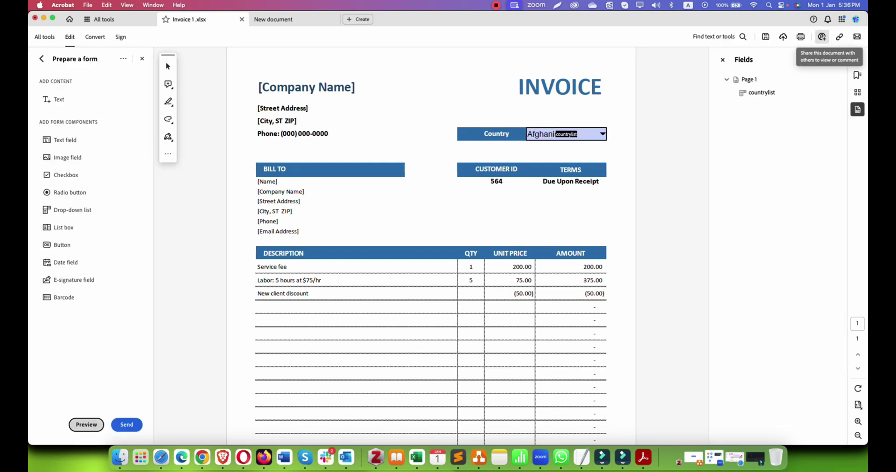
Step: Reopen the countylist document script, copy the full country list from the text editor, and switch back to Acrobat
left_click(124, 58)
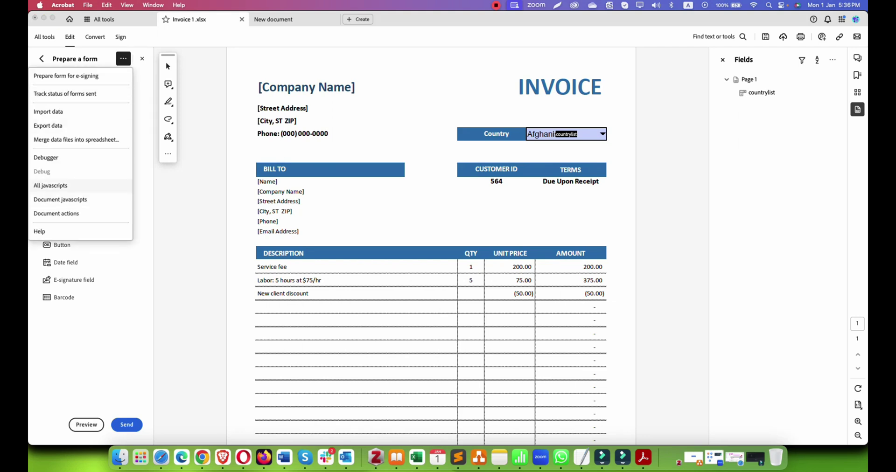
left_click(60, 200)
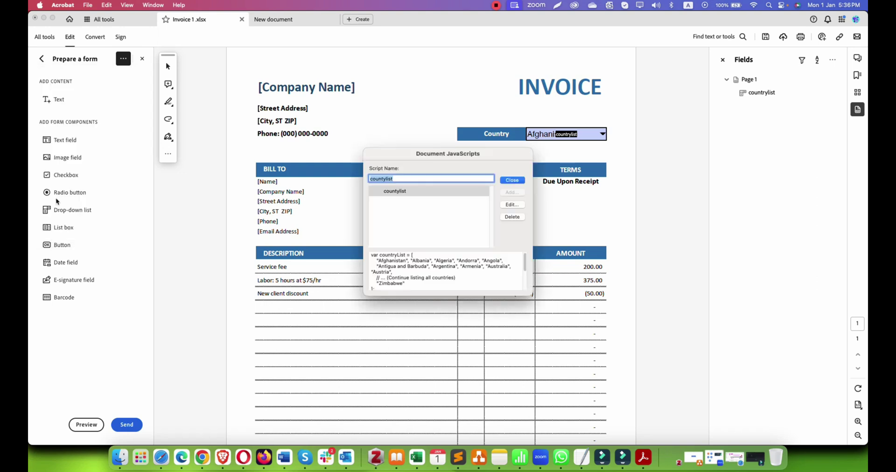
left_click(512, 204)
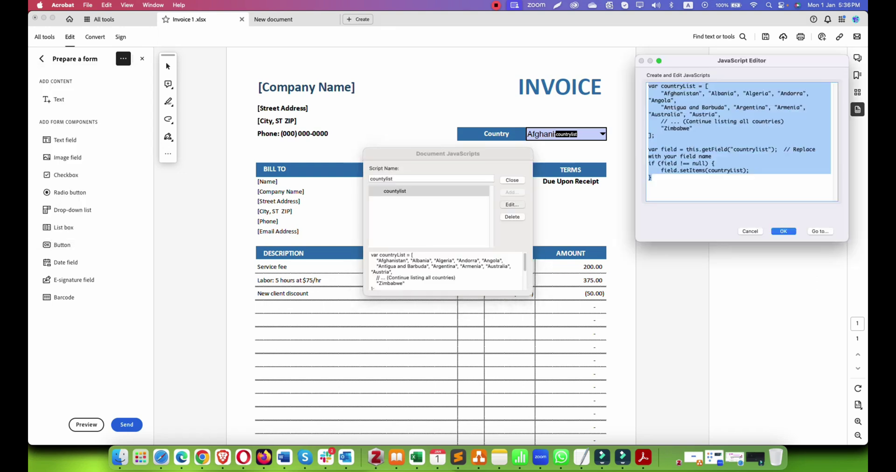
left_click(652, 178)
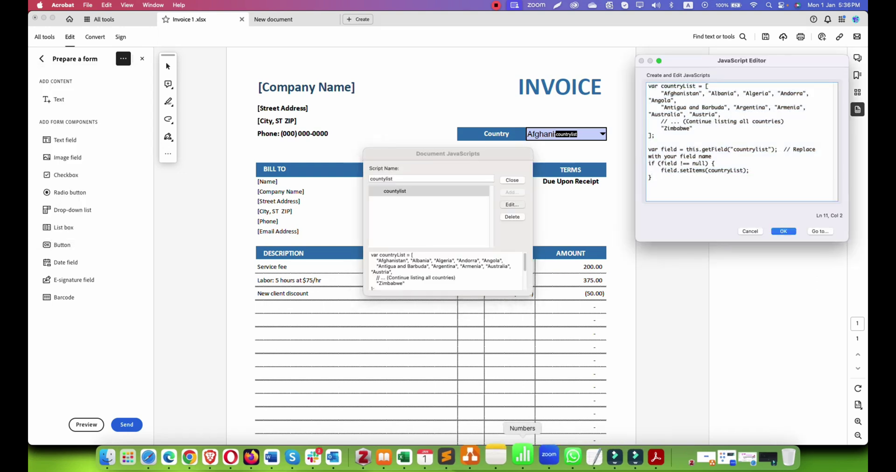
left_click(593, 456)
key("Right")
key("super+a")
key("super+c")
key("super+Tab")
Step: Replace the sample countries inside the countryList array with the copied full country list and save the script
left_click(714, 163)
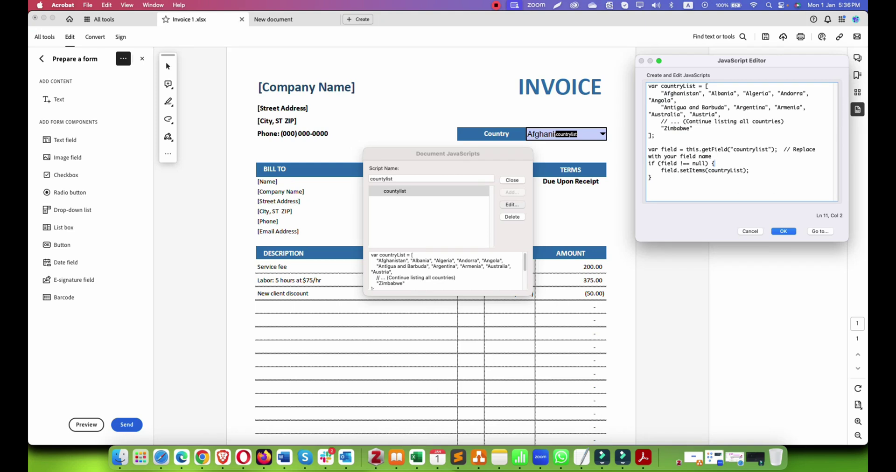
left_click_drag(661, 93, 693, 129)
key("super+v")
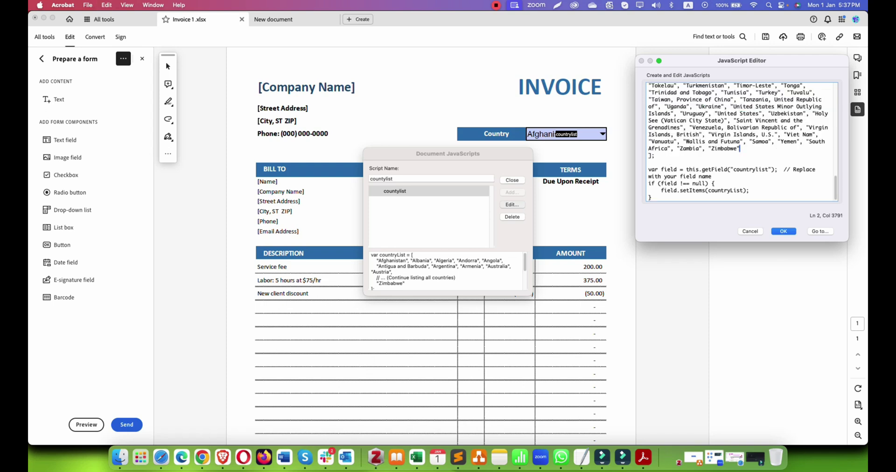
key("Return")
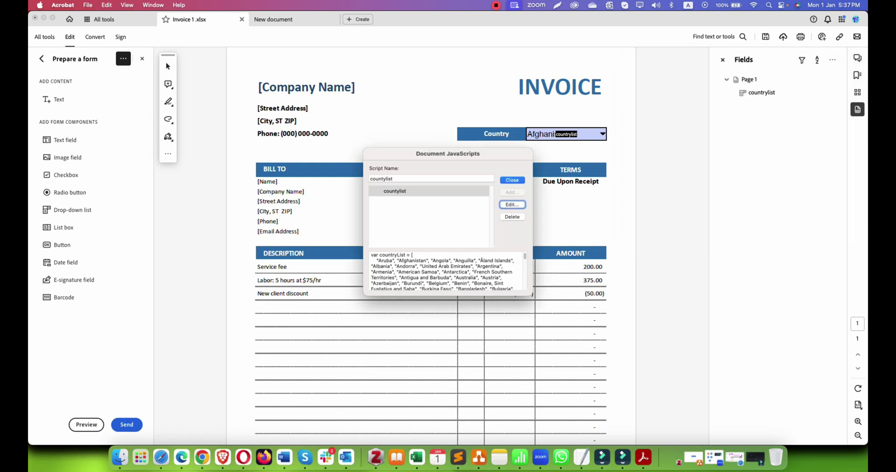
Step: Close the document scripts and preview the form with the Country drop-down expanded
key("Return")
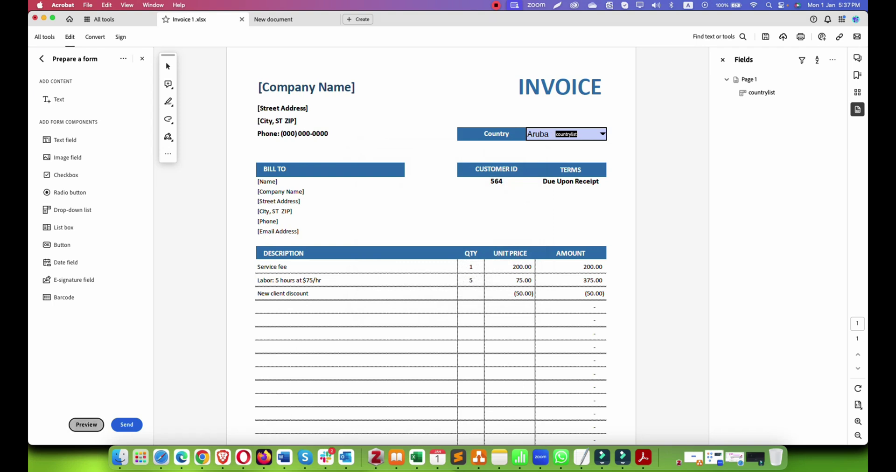
left_click(87, 425)
left_click(609, 134)
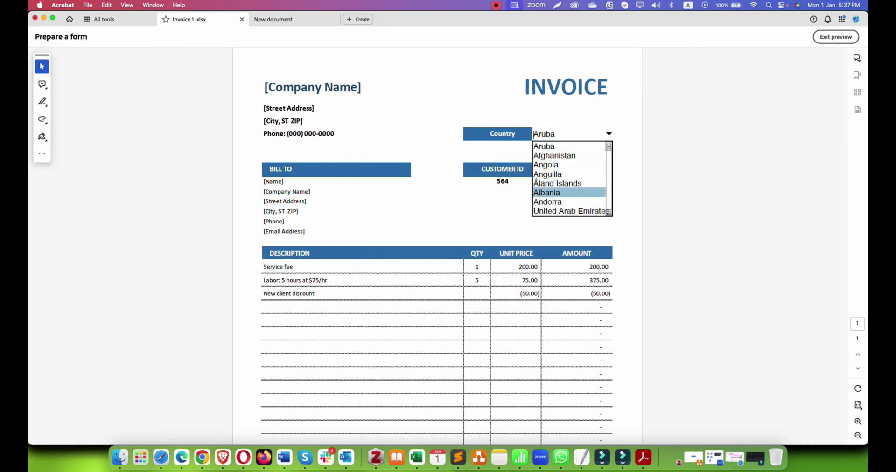
Step: Look through the Country drop-down's entries from beginning to end and collapse the list
scroll(570, 192, "down", 5)
scroll(569, 164, "up", 5)
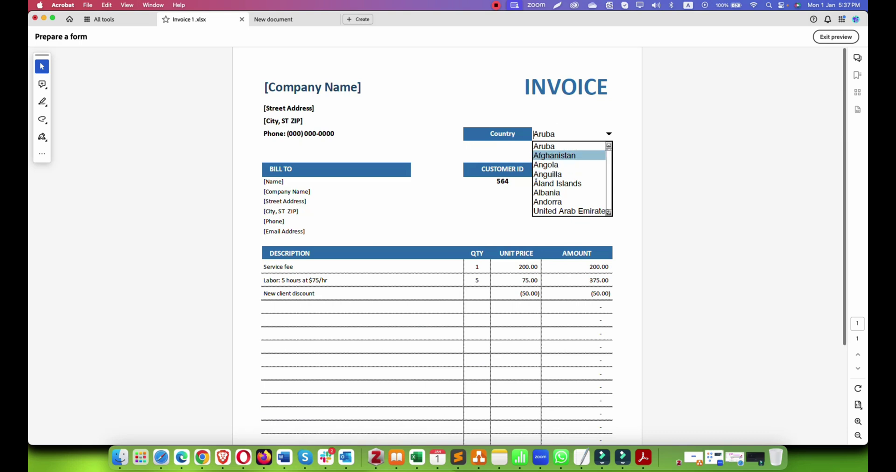
scroll(569, 179, "down", 15)
scroll(570, 180, "down", 15)
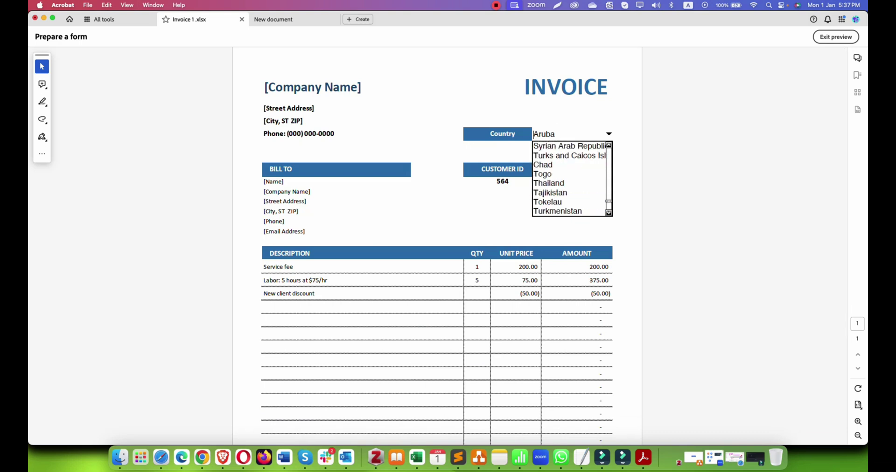
scroll(570, 179, "up", 10)
scroll(569, 164, "up", 10)
left_click(548, 87)
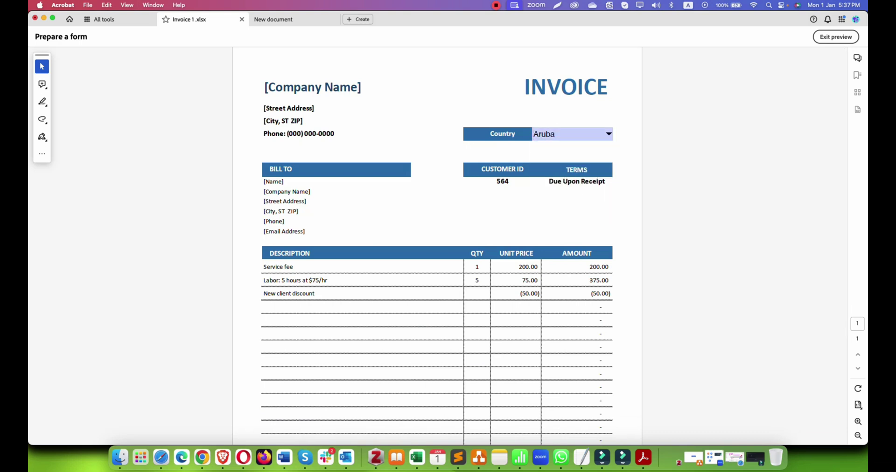
Step: Reopen the Country drop-down, try jumping to entries beginning with "al", and collapse the list
left_click(608, 134)
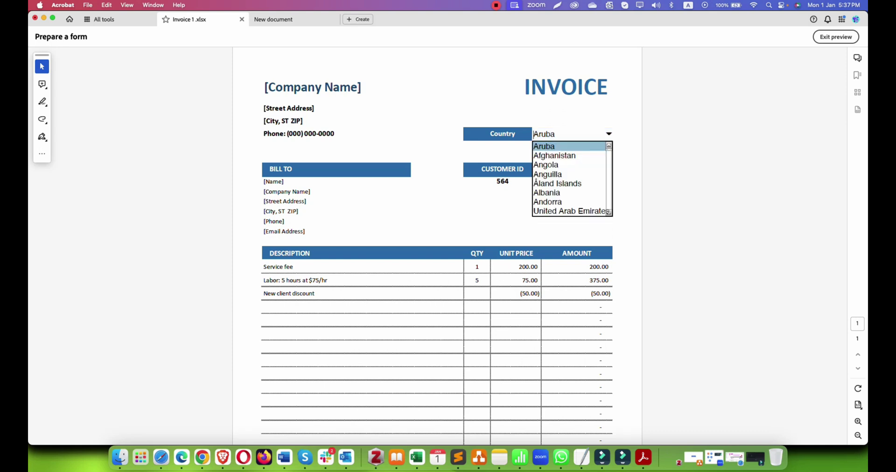
key("a")
key("l")
scroll(437, 252, "down", 5)
scroll(437, 252, "up", 5)
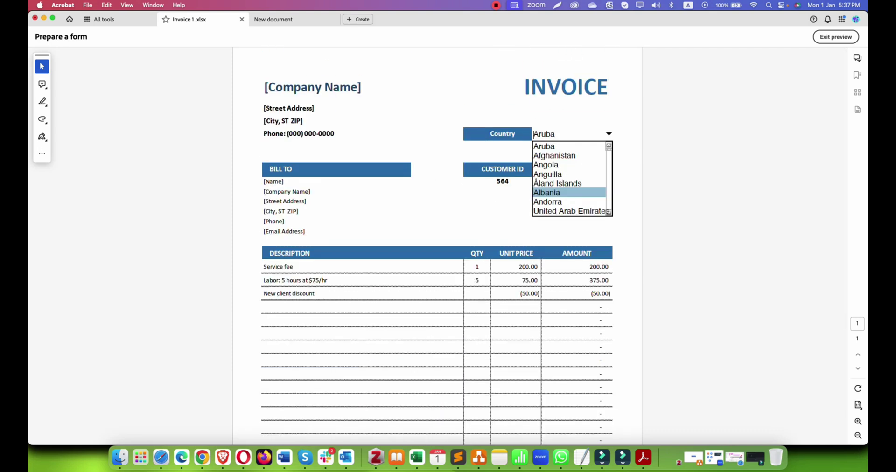
scroll(437, 252, "down", 3)
key("Escape")
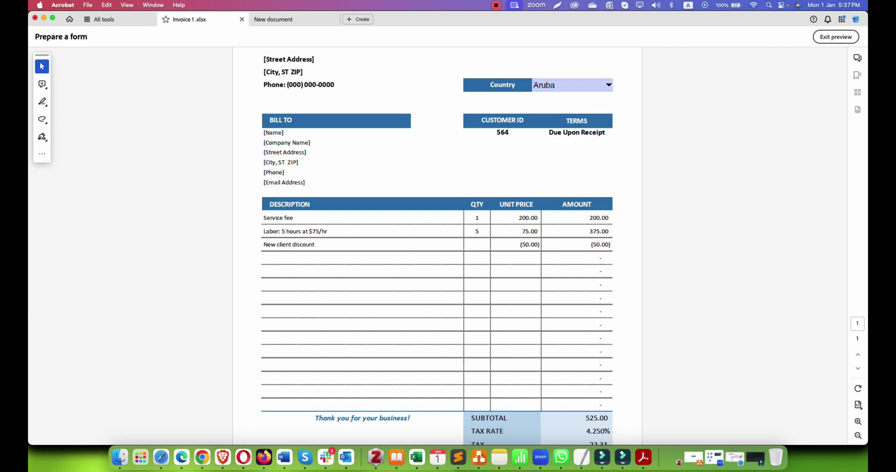
scroll(436, 252, "up", 3)
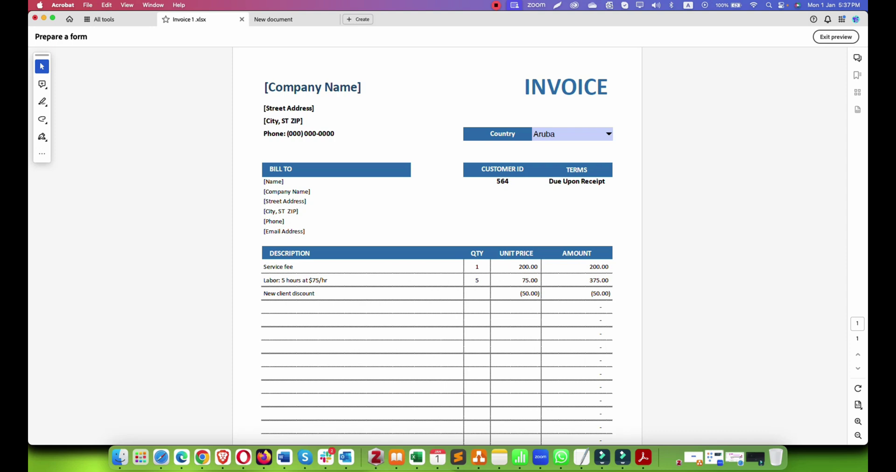
Step: Choose Lebanon from the Country drop-down in the form preview
left_click(608, 134)
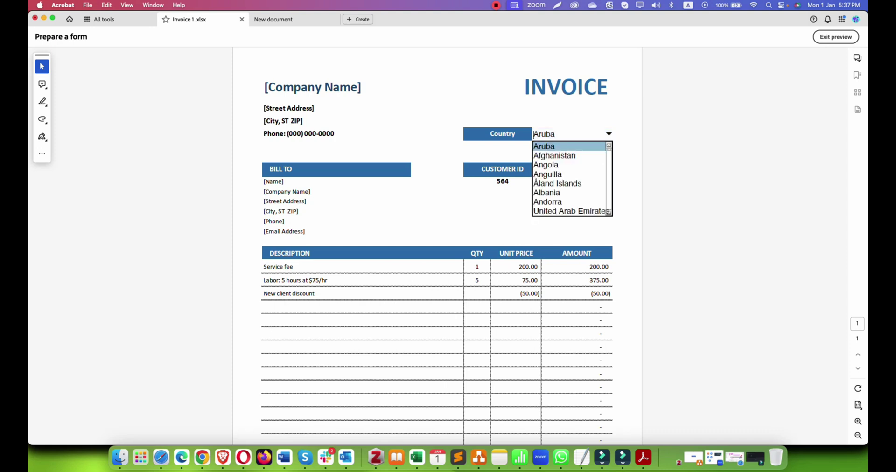
key("Down")
key("Down")
key("Down")
key("Down")
key("Down")
scroll(437, 252, "down", 3)
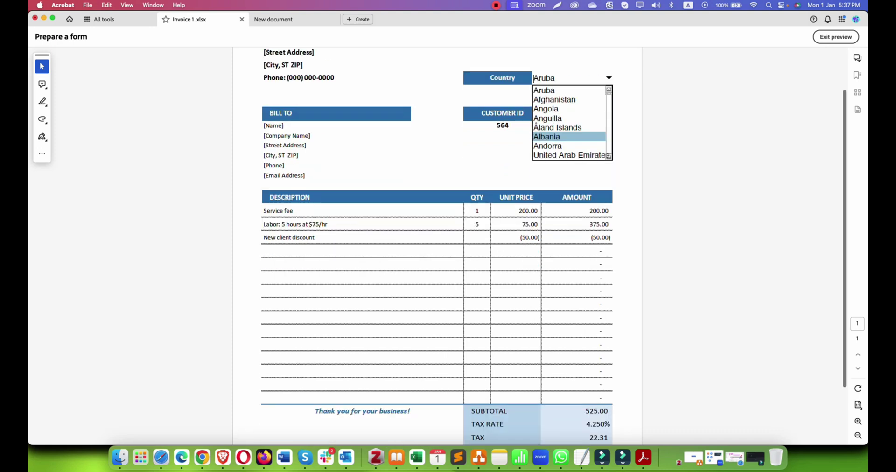
key("Down")
key("Down")
scroll(437, 246, "down", 3)
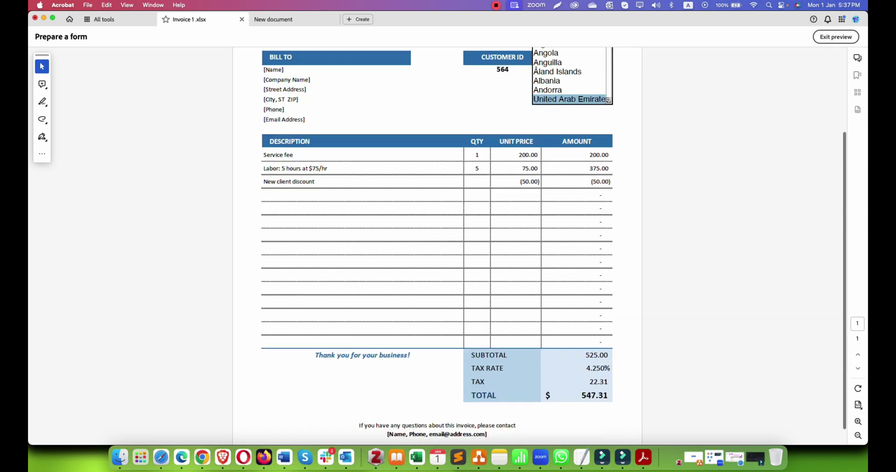
scroll(437, 245, "up", 3)
left_click_drag(609, 103, 609, 131)
left_click(547, 144)
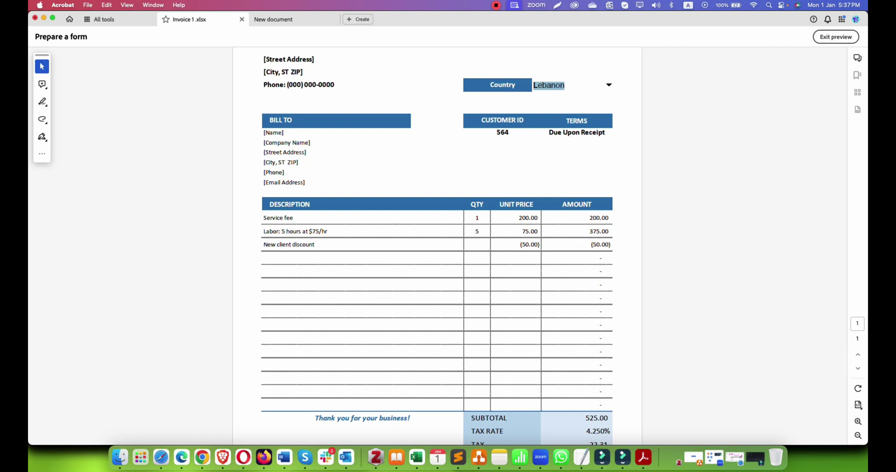